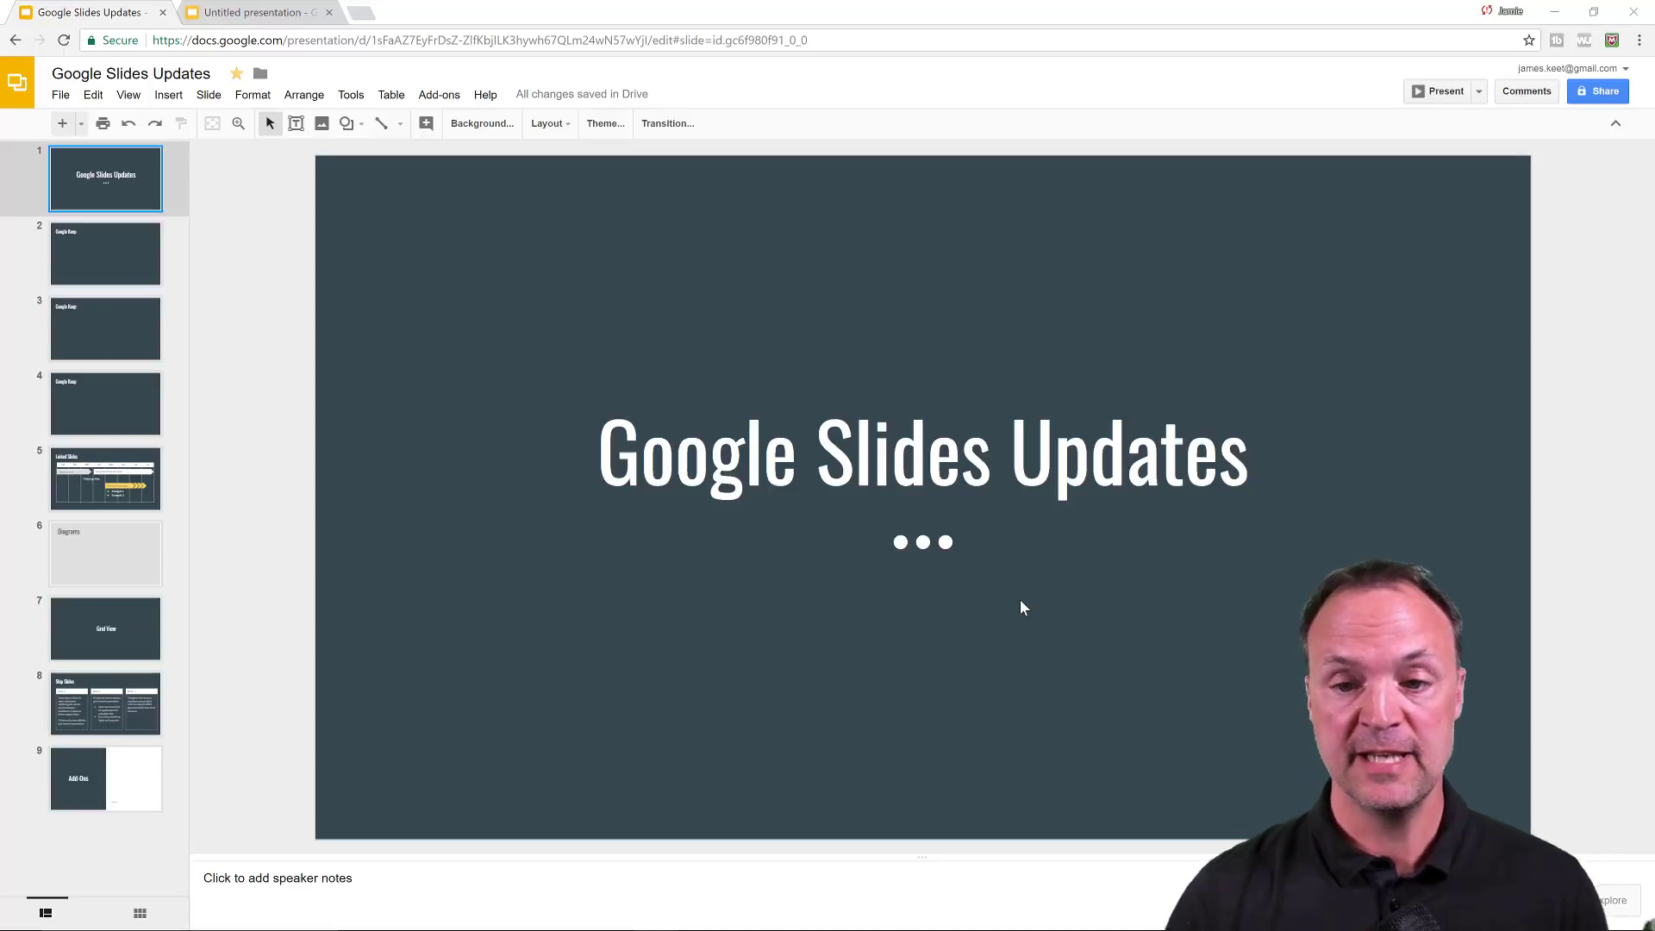
# Open the Keep notepad and place the Example List note on slide 2
pyautogui.click(357, 98)
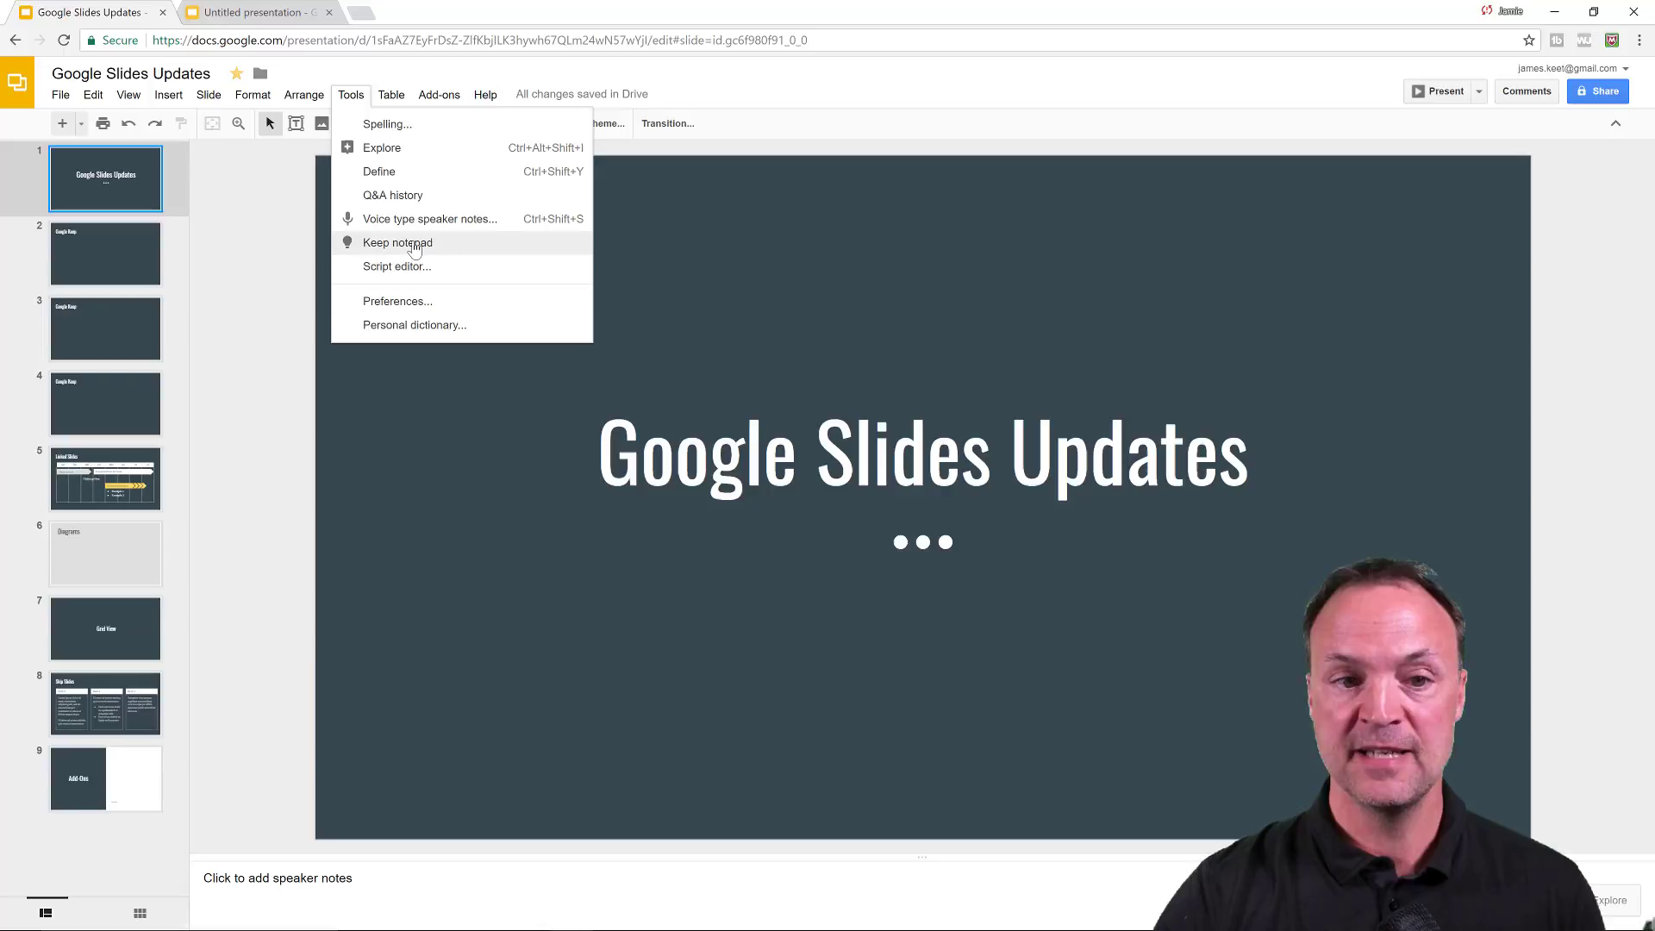
pyautogui.click(397, 242)
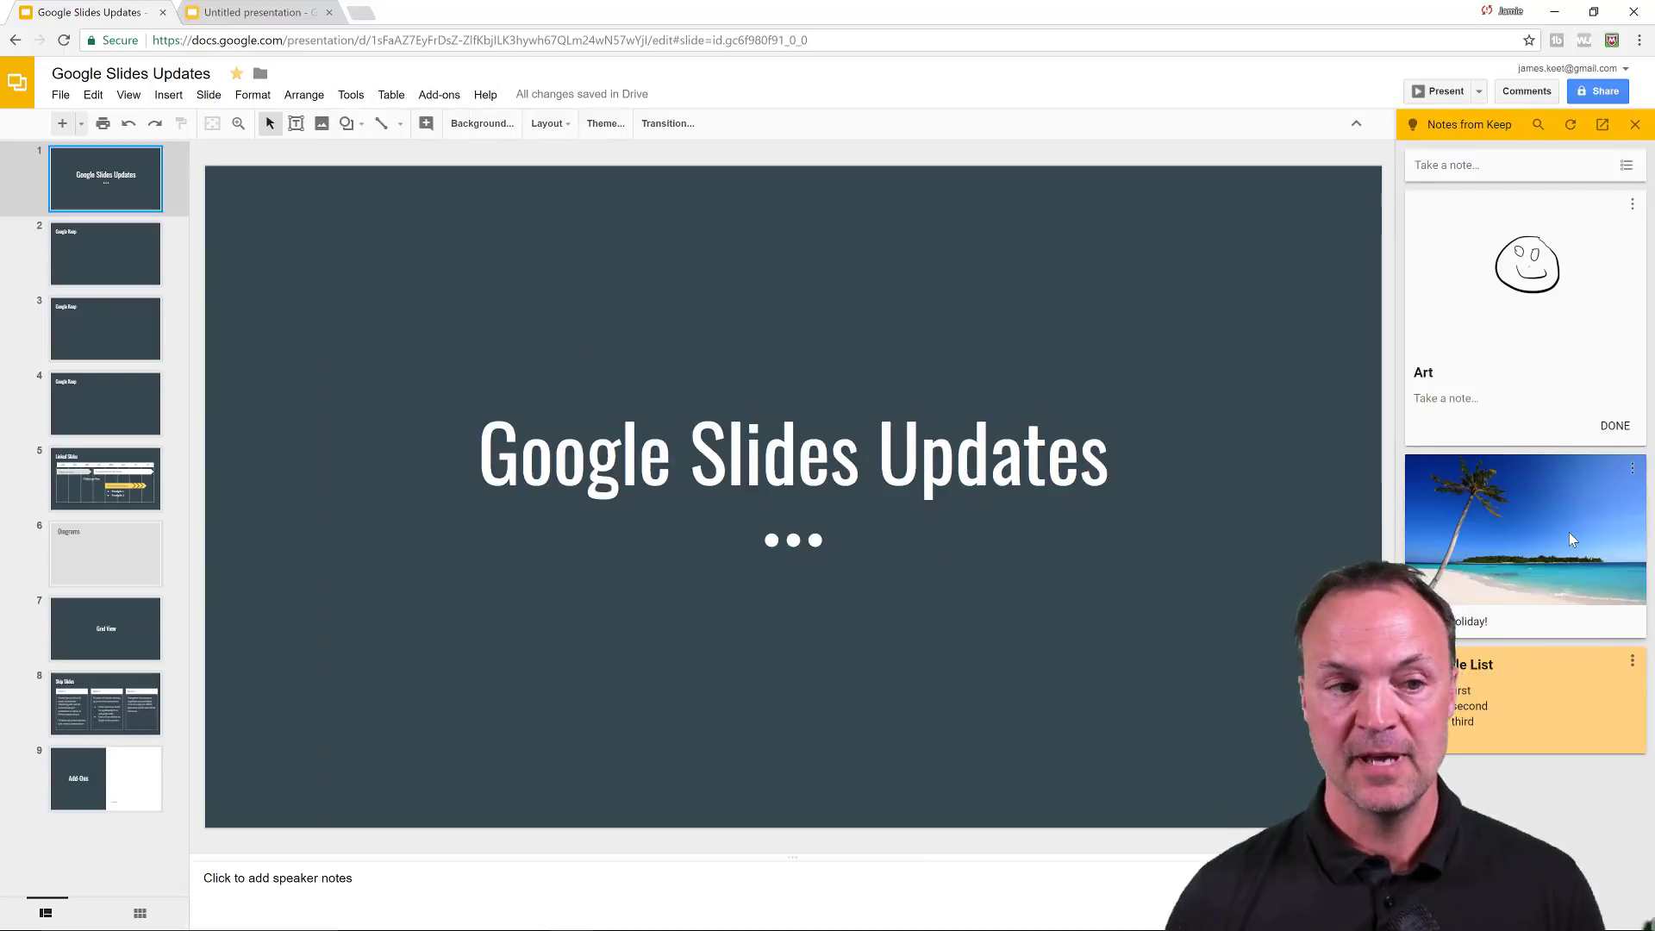
pyautogui.click(127, 268)
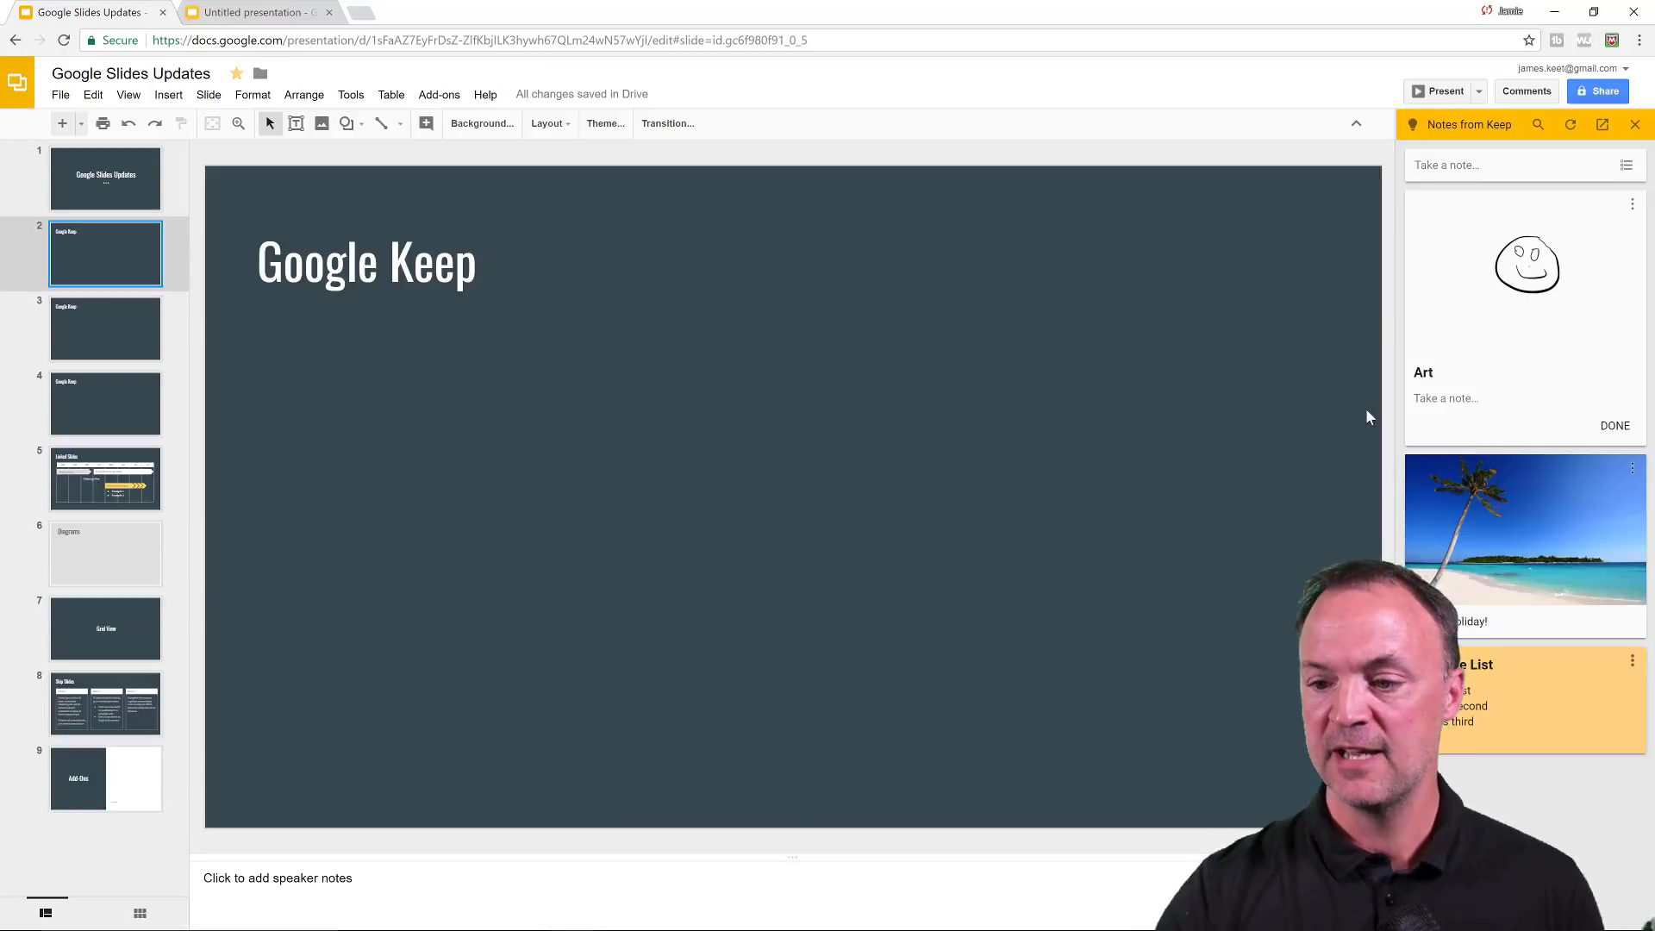
pyautogui.moveTo(1551, 675); pyautogui.dragTo(650, 540)
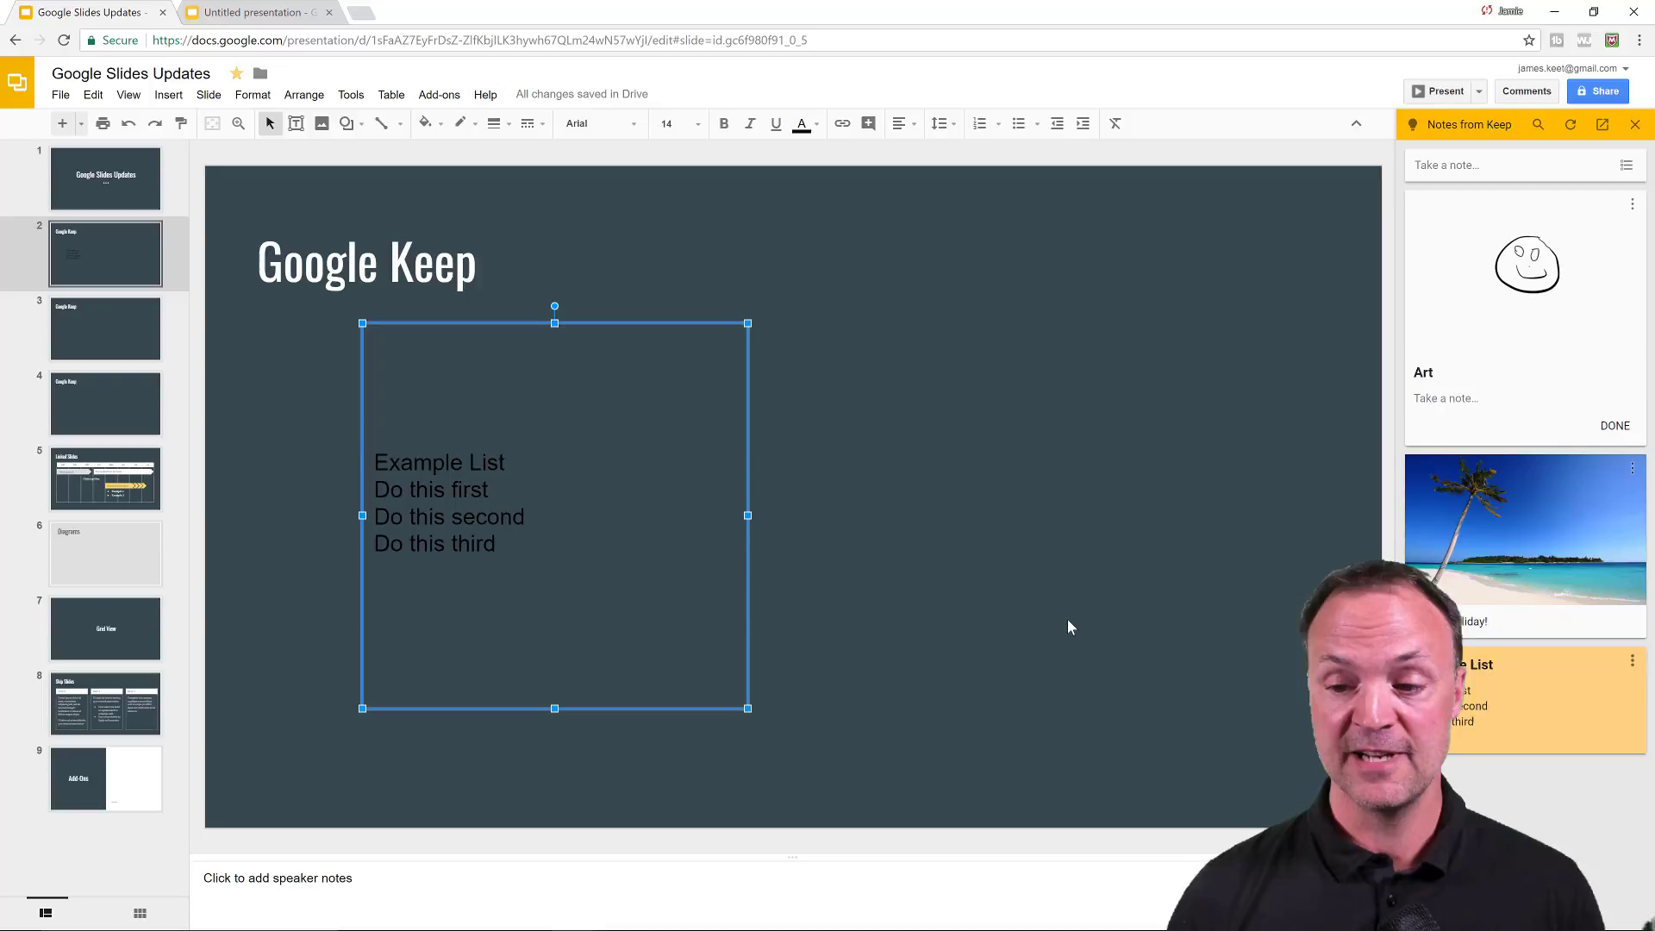
# Put the beach photo on slide 3 and the Art drawing on slide 4, then go to slide 5
pyautogui.click(131, 326)
pyautogui.moveTo(1526, 526); pyautogui.dragTo(684, 462)
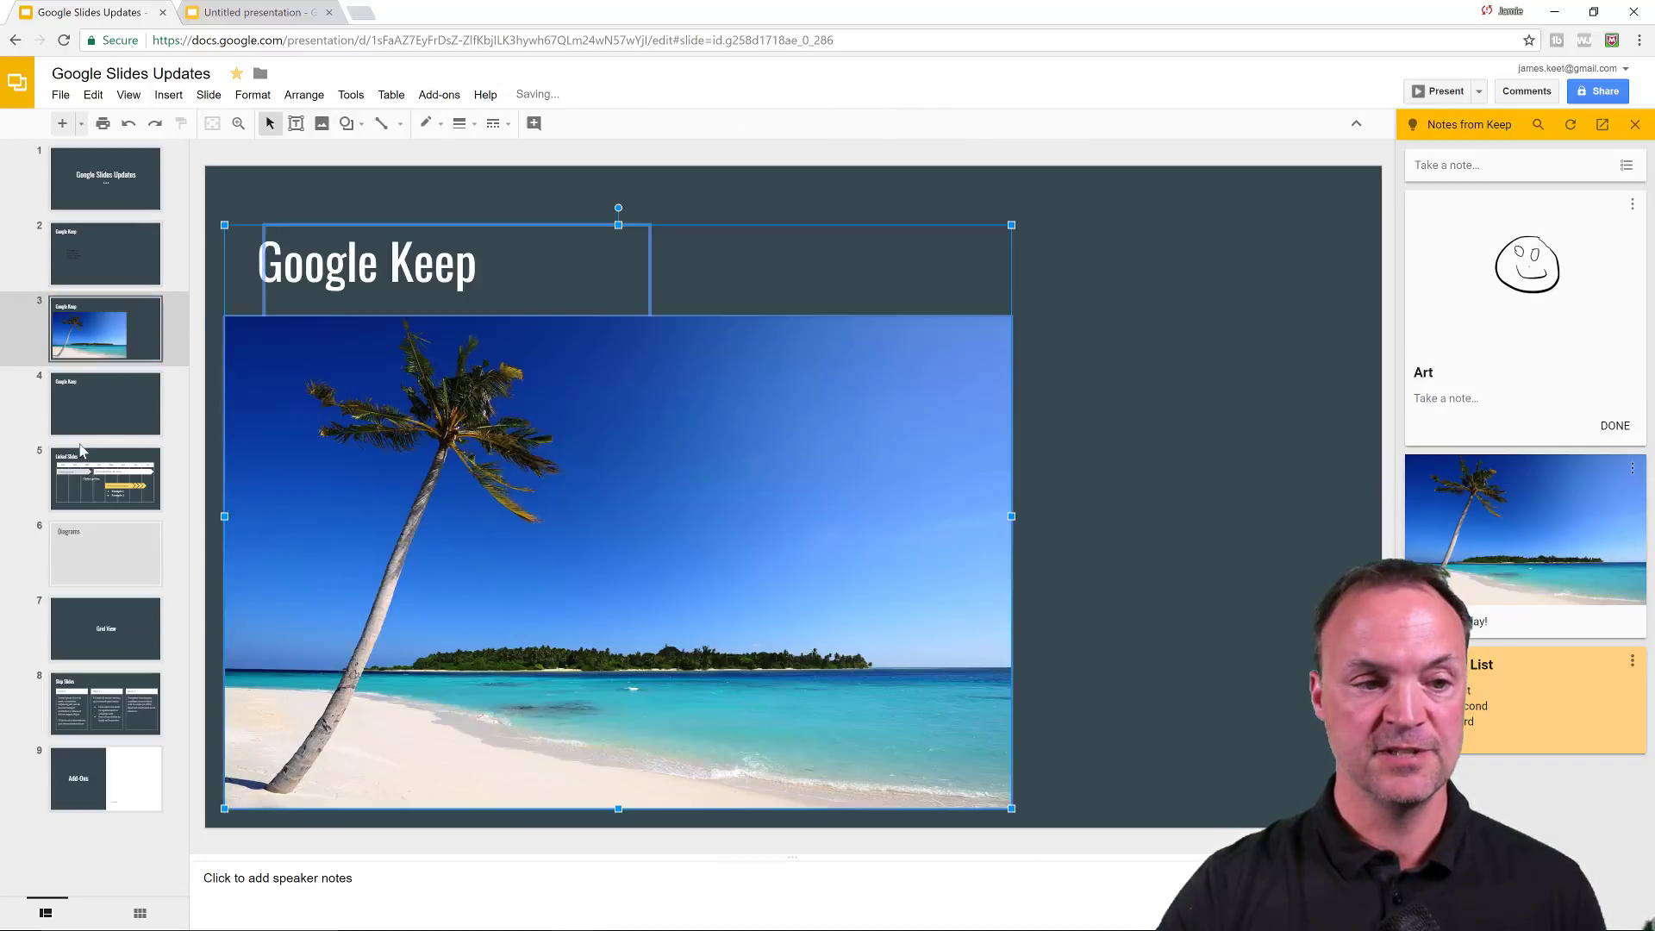
pyautogui.click(112, 420)
pyautogui.moveTo(1523, 307); pyautogui.dragTo(496, 459)
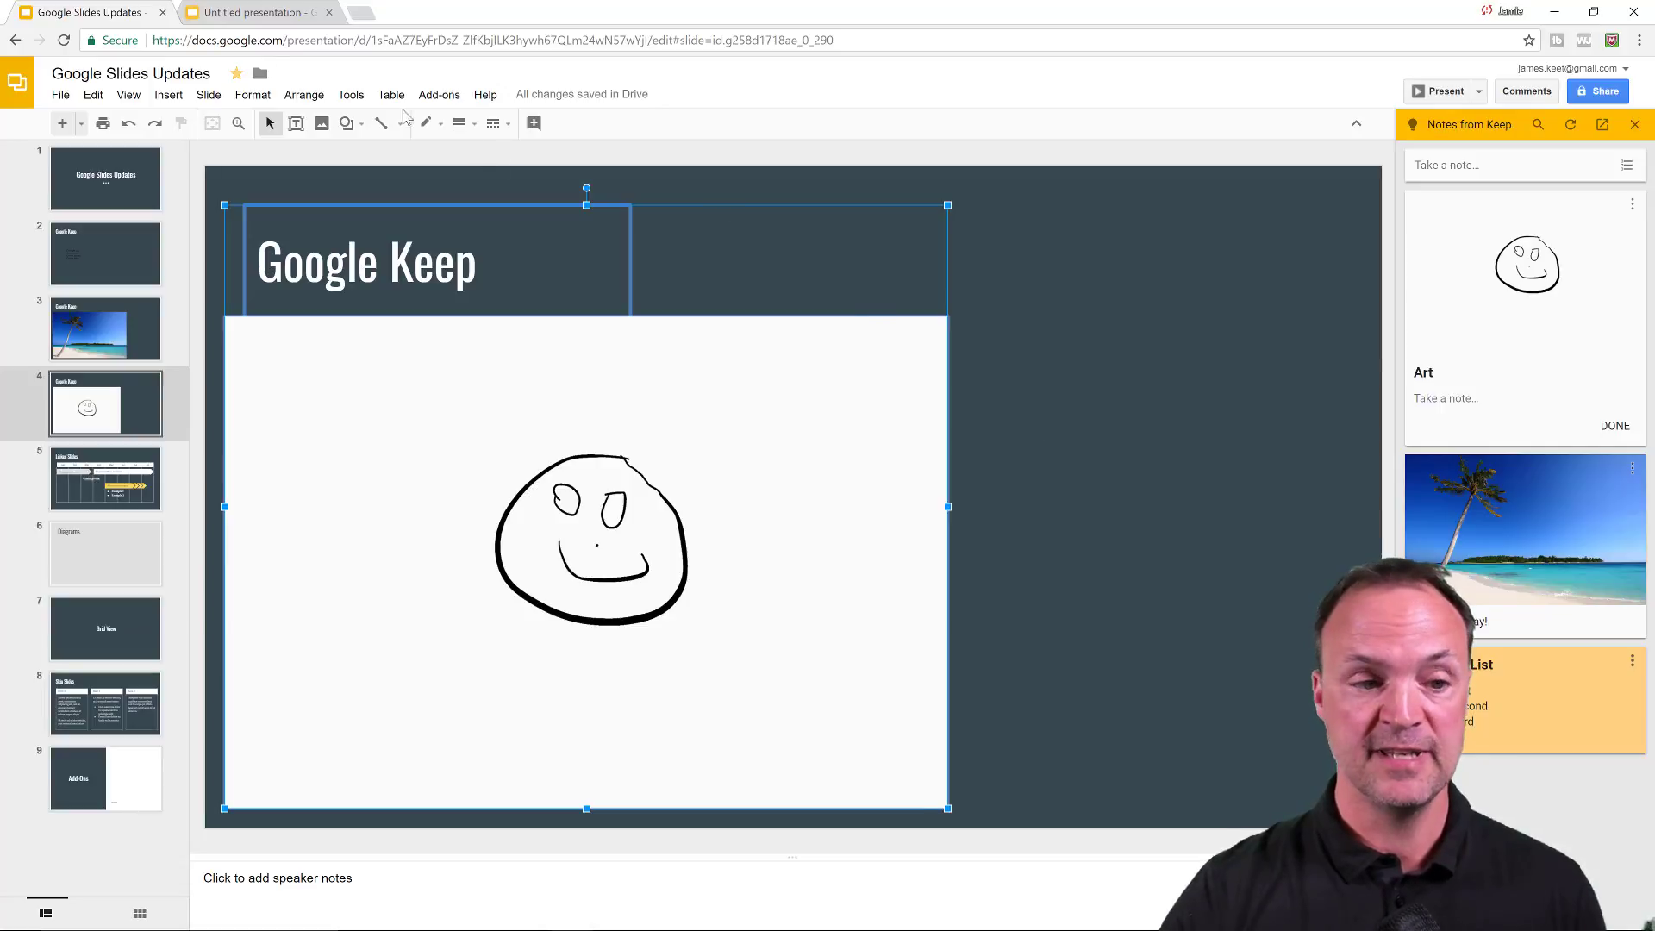
pyautogui.click(71, 472)
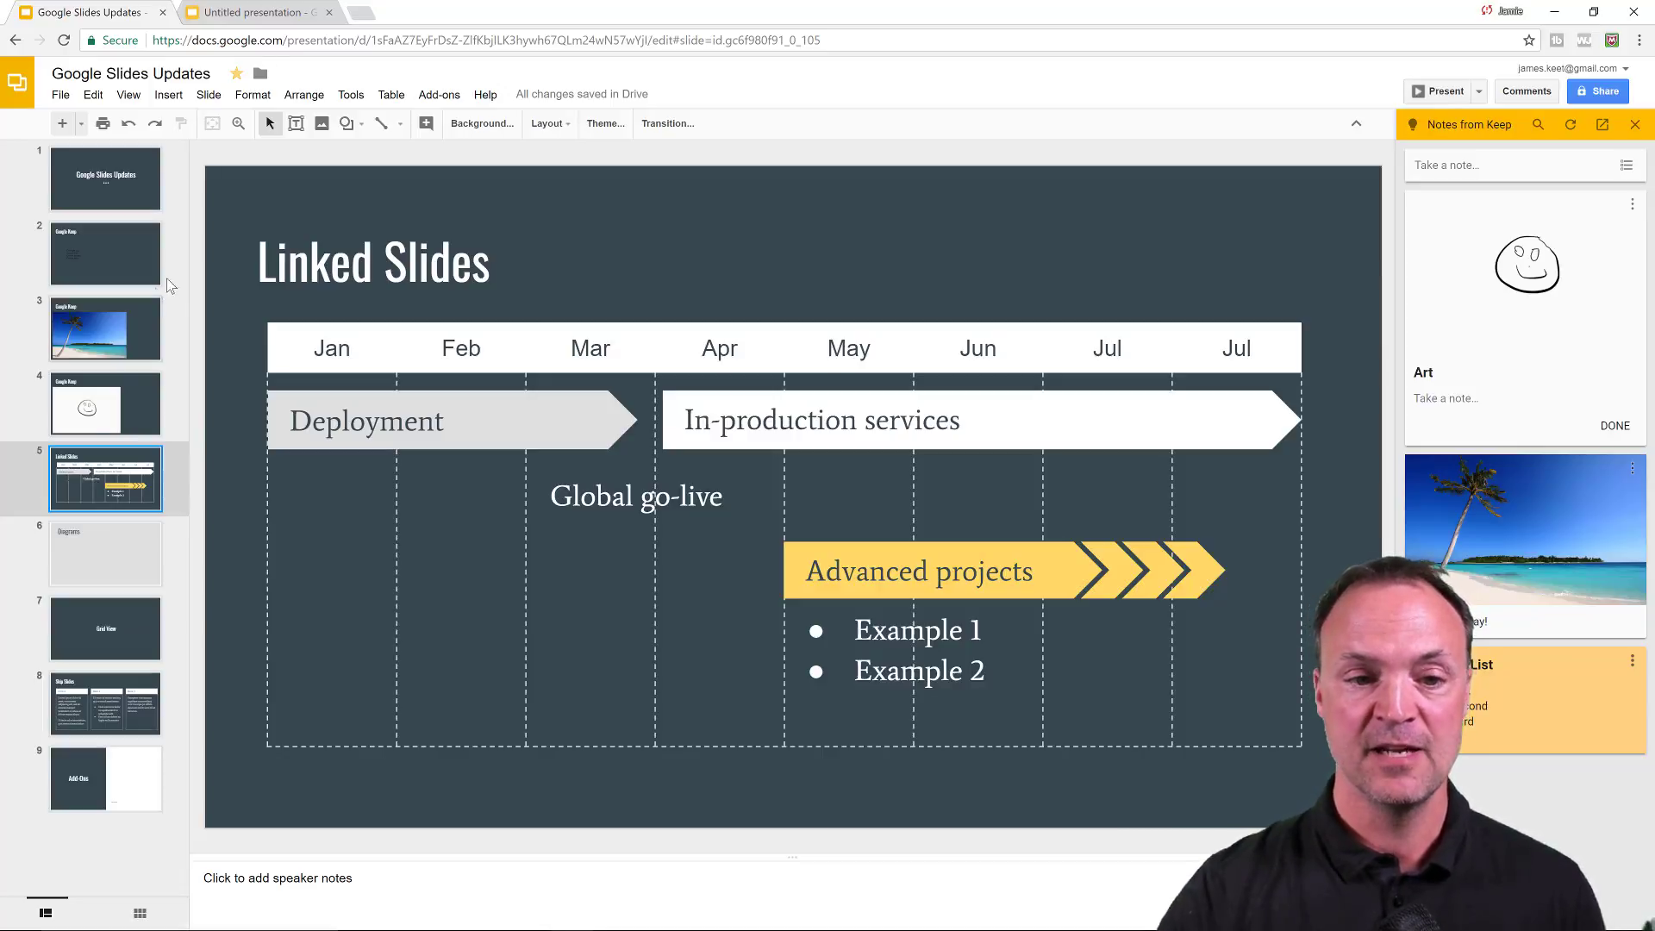
# Copy the Linked Slides slide and paste it as a linked slide into Untitled presentation
pyautogui.rightClick(122, 486)
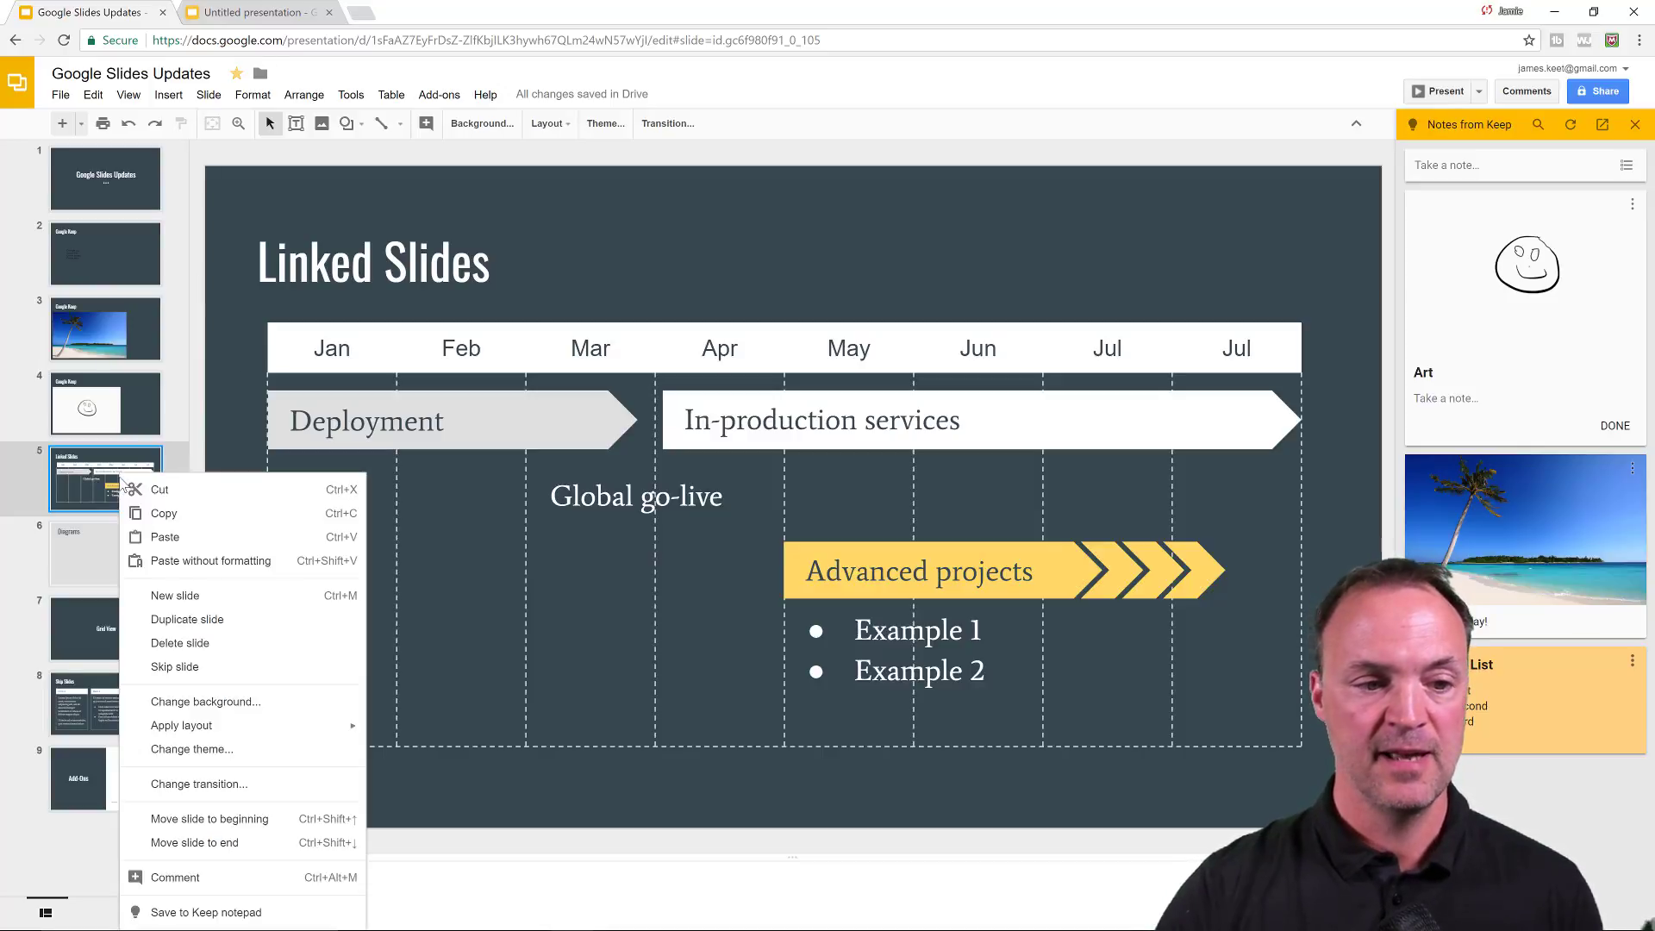
pyautogui.click(193, 521)
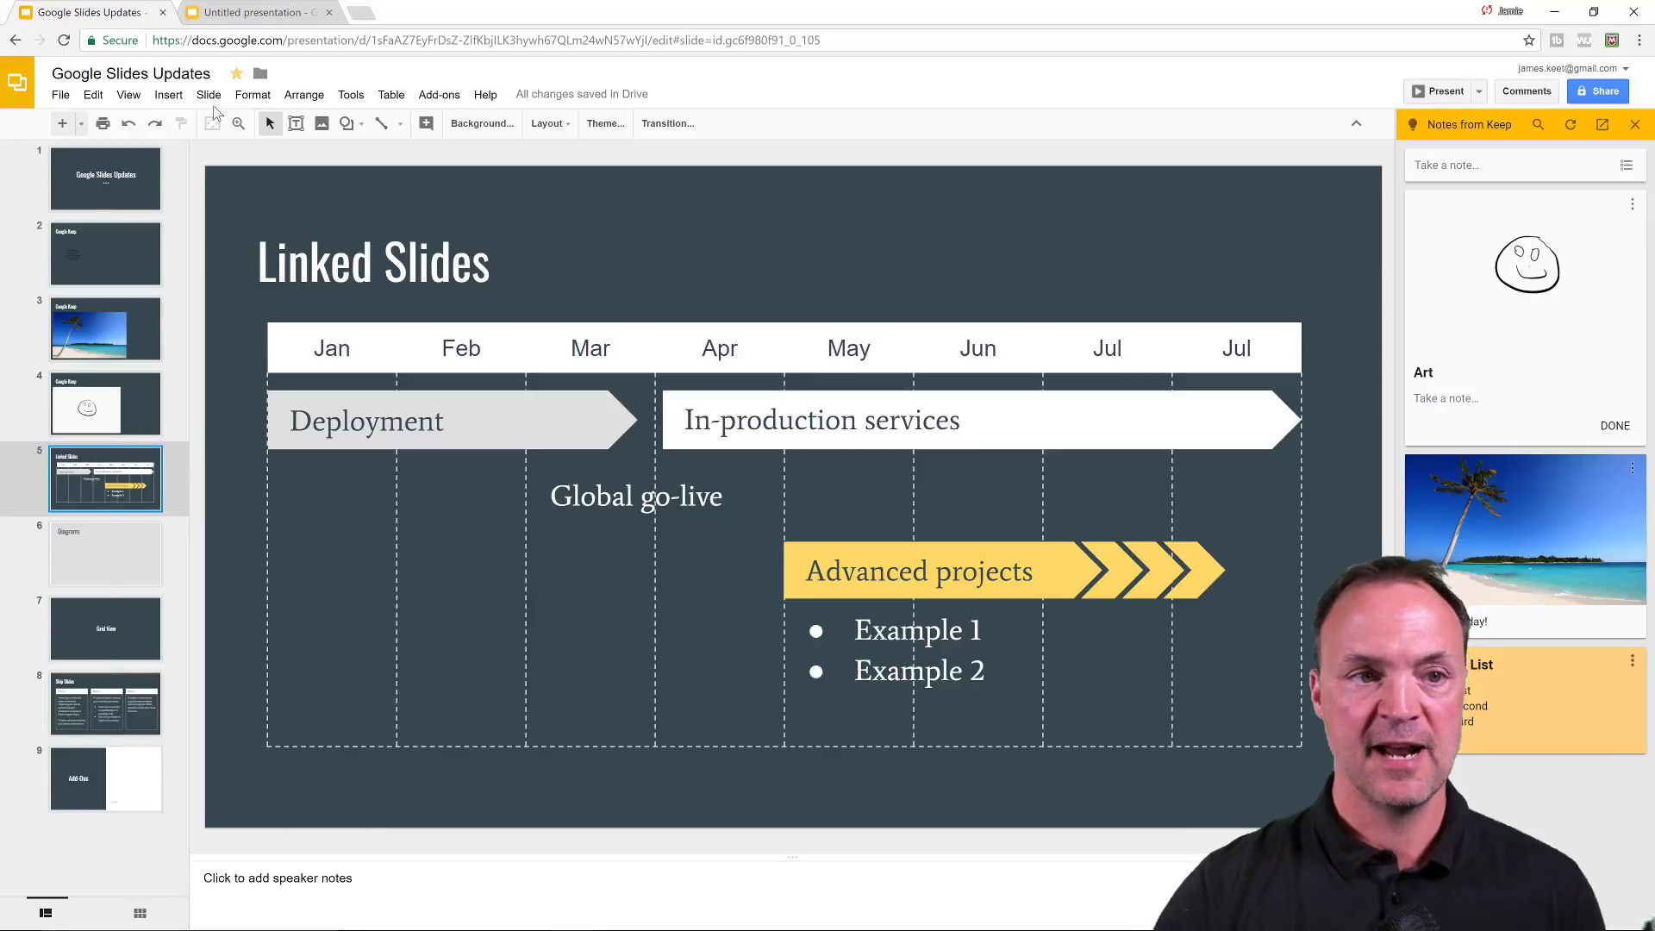
pyautogui.click(276, 15)
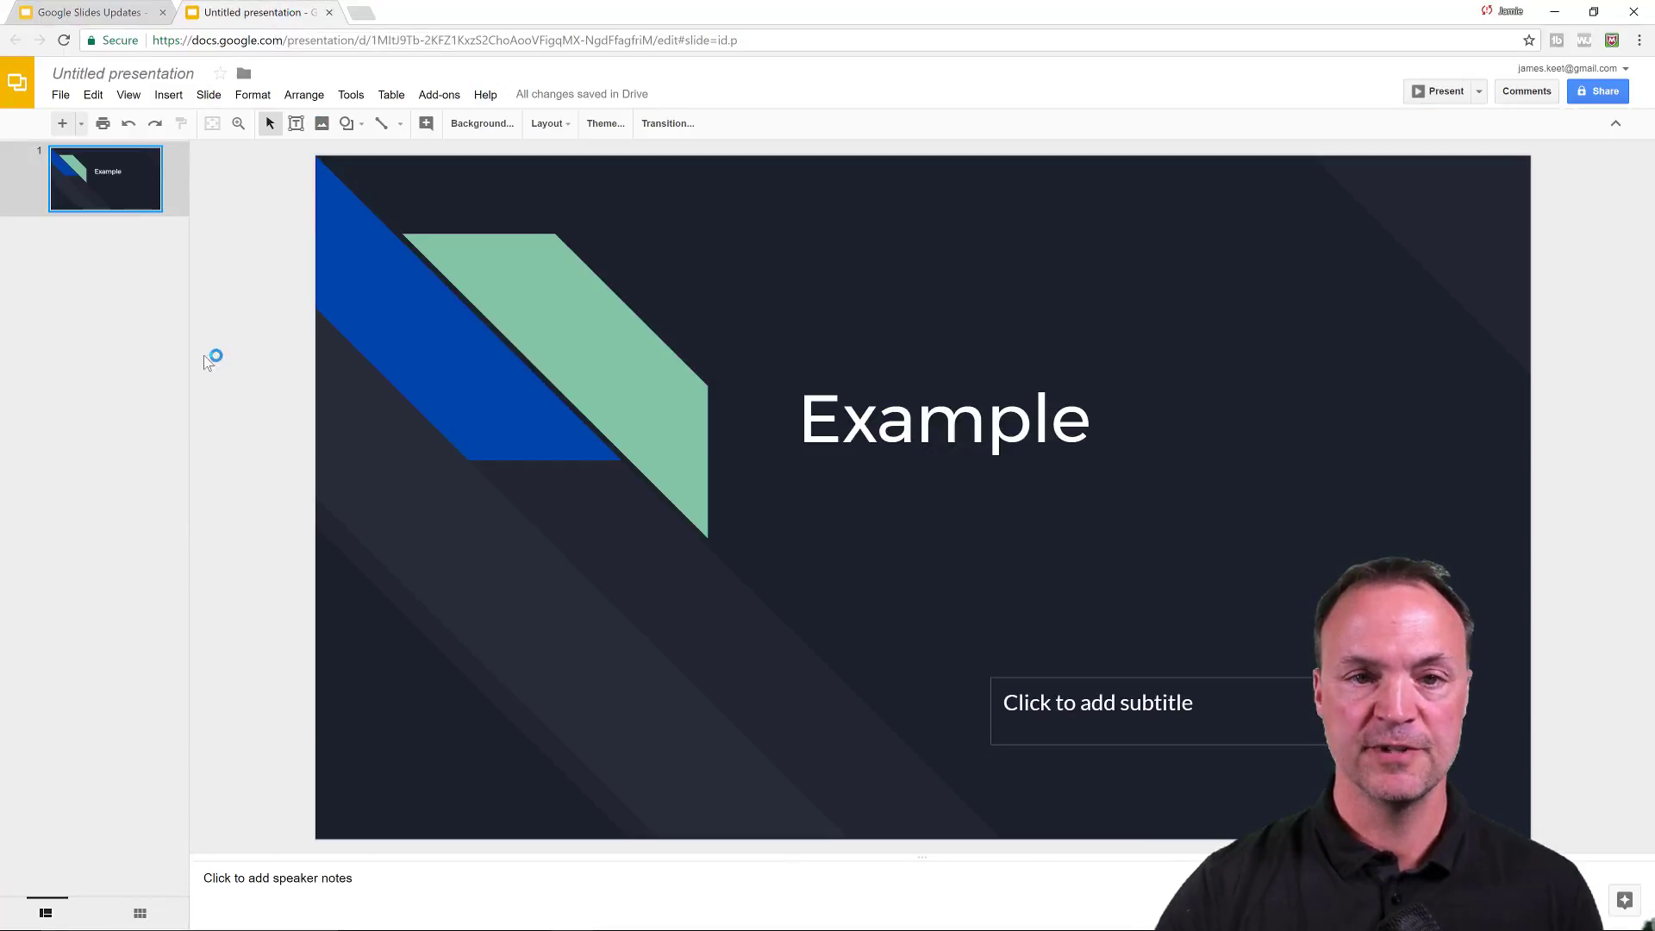
pyautogui.rightClick(115, 261)
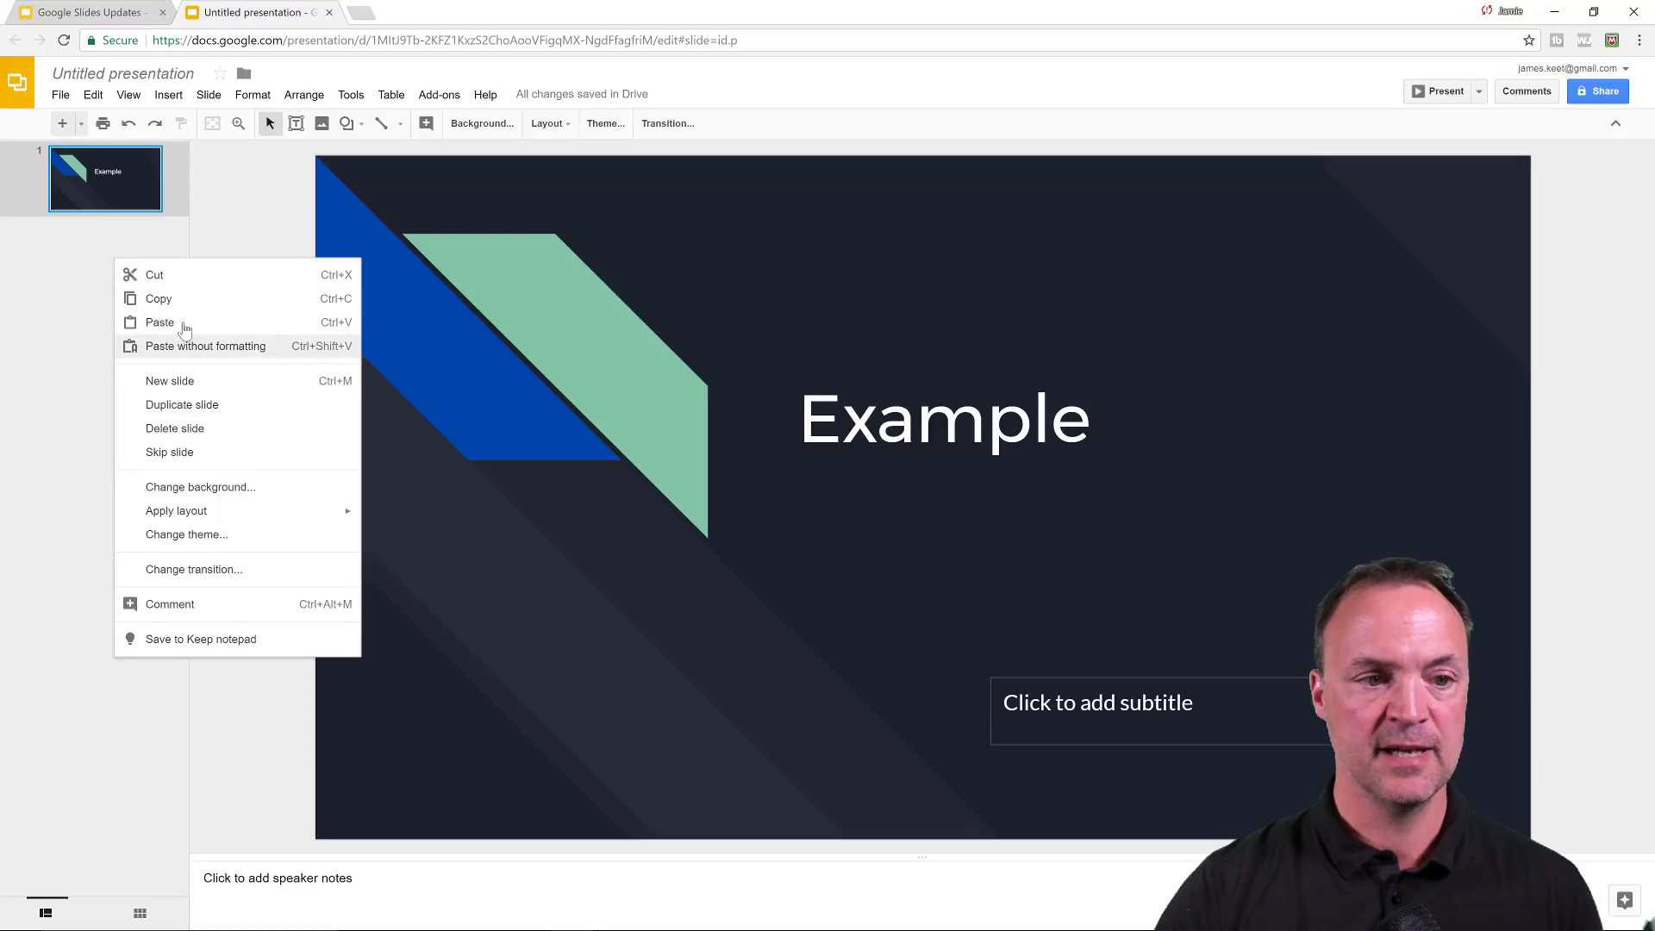
pyautogui.click(146, 323)
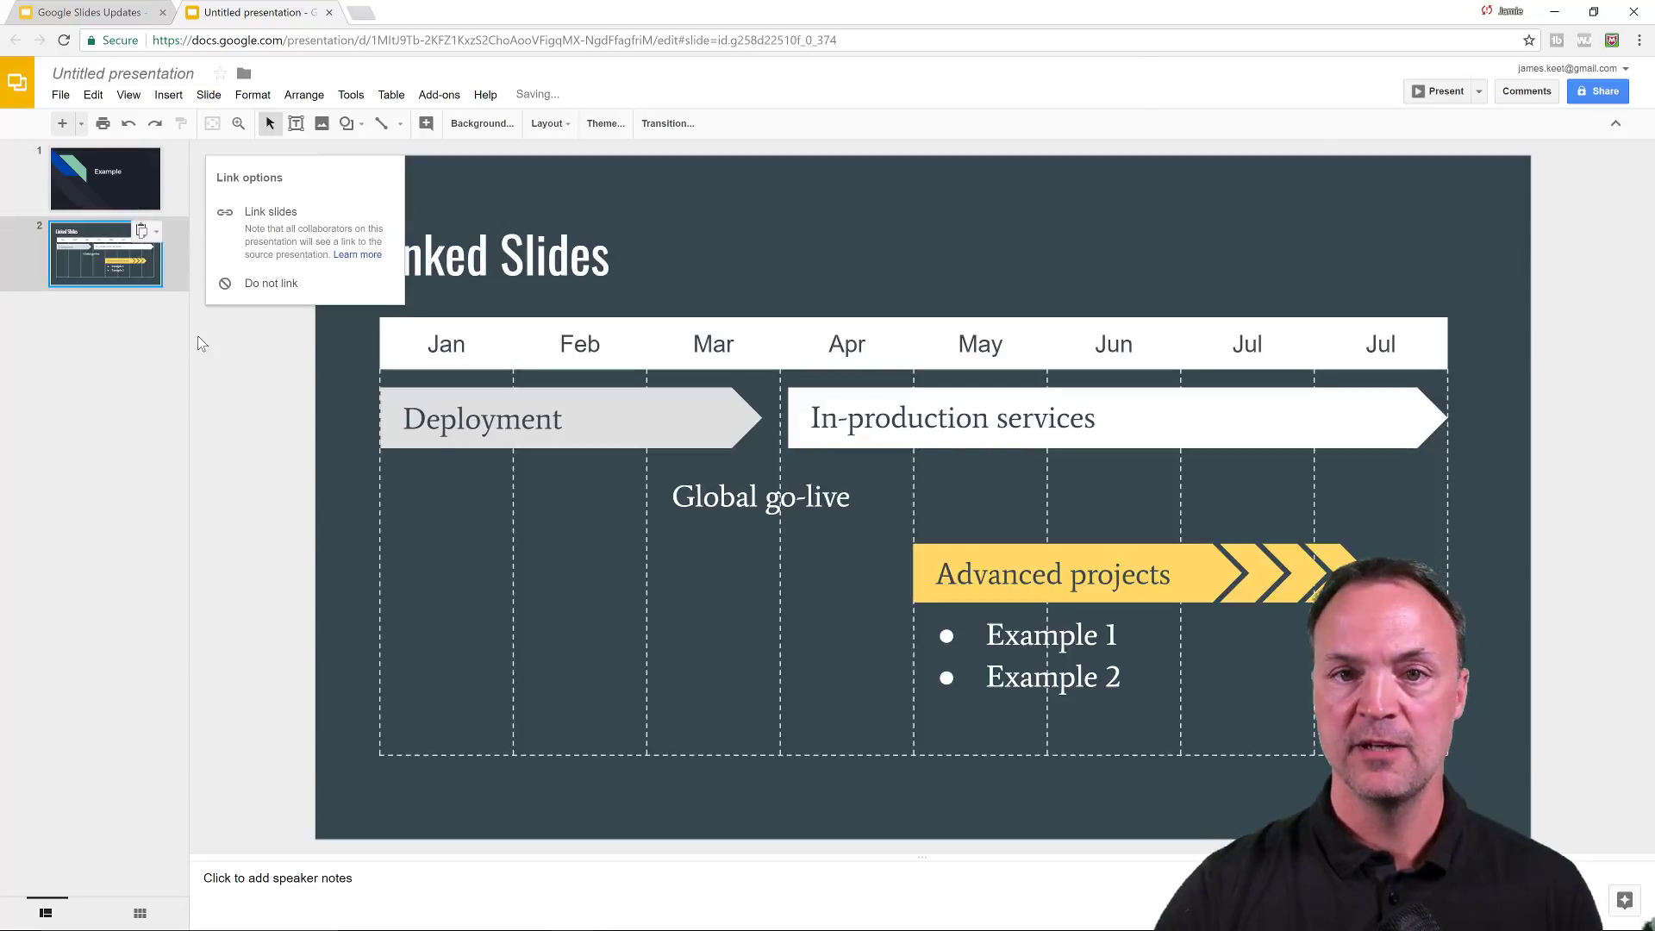
pyautogui.click(293, 227)
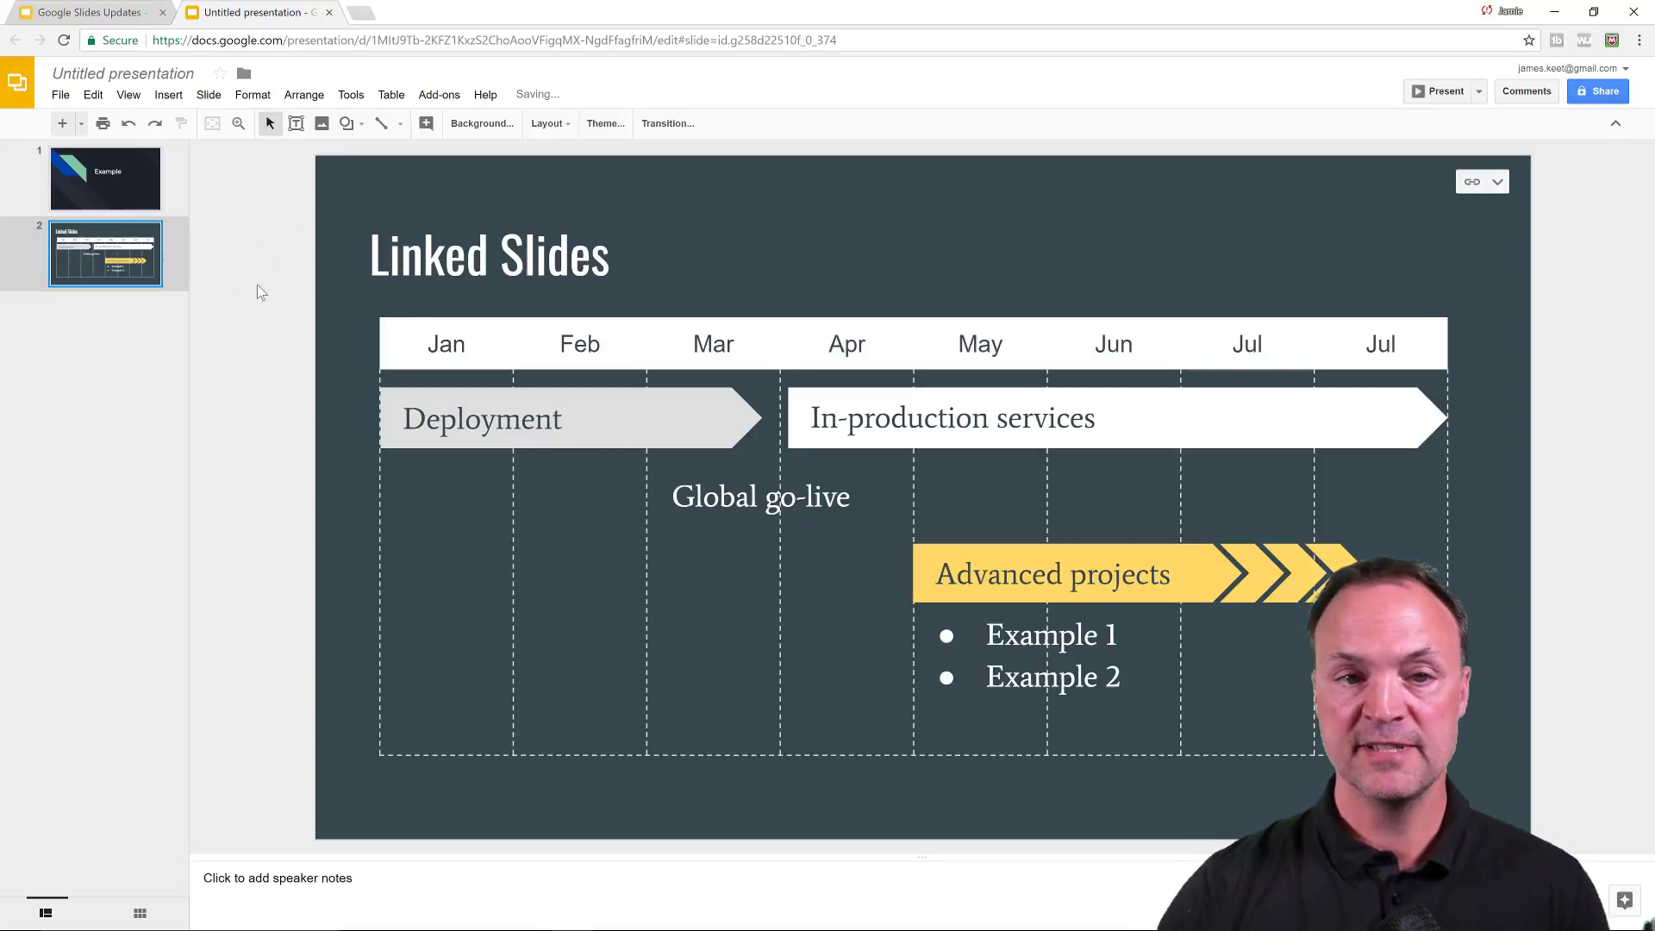
# In the source deck, end the Deployment arrow at Mar and start In-production services at Mar
pyautogui.click(110, 17)
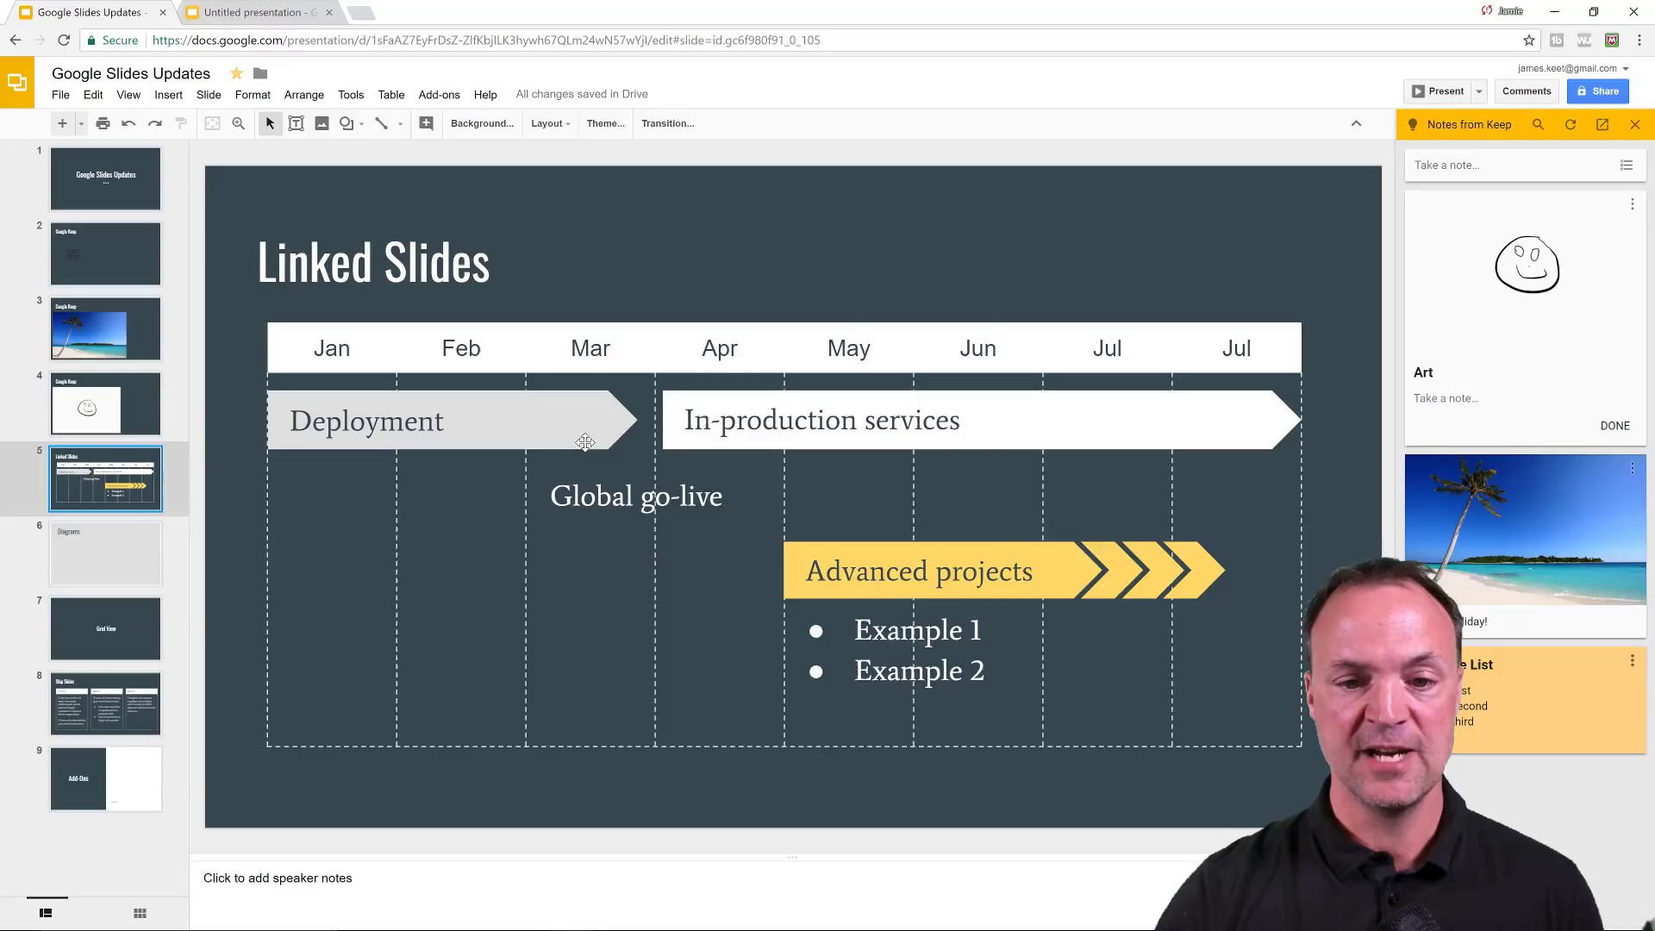
pyautogui.click(613, 430)
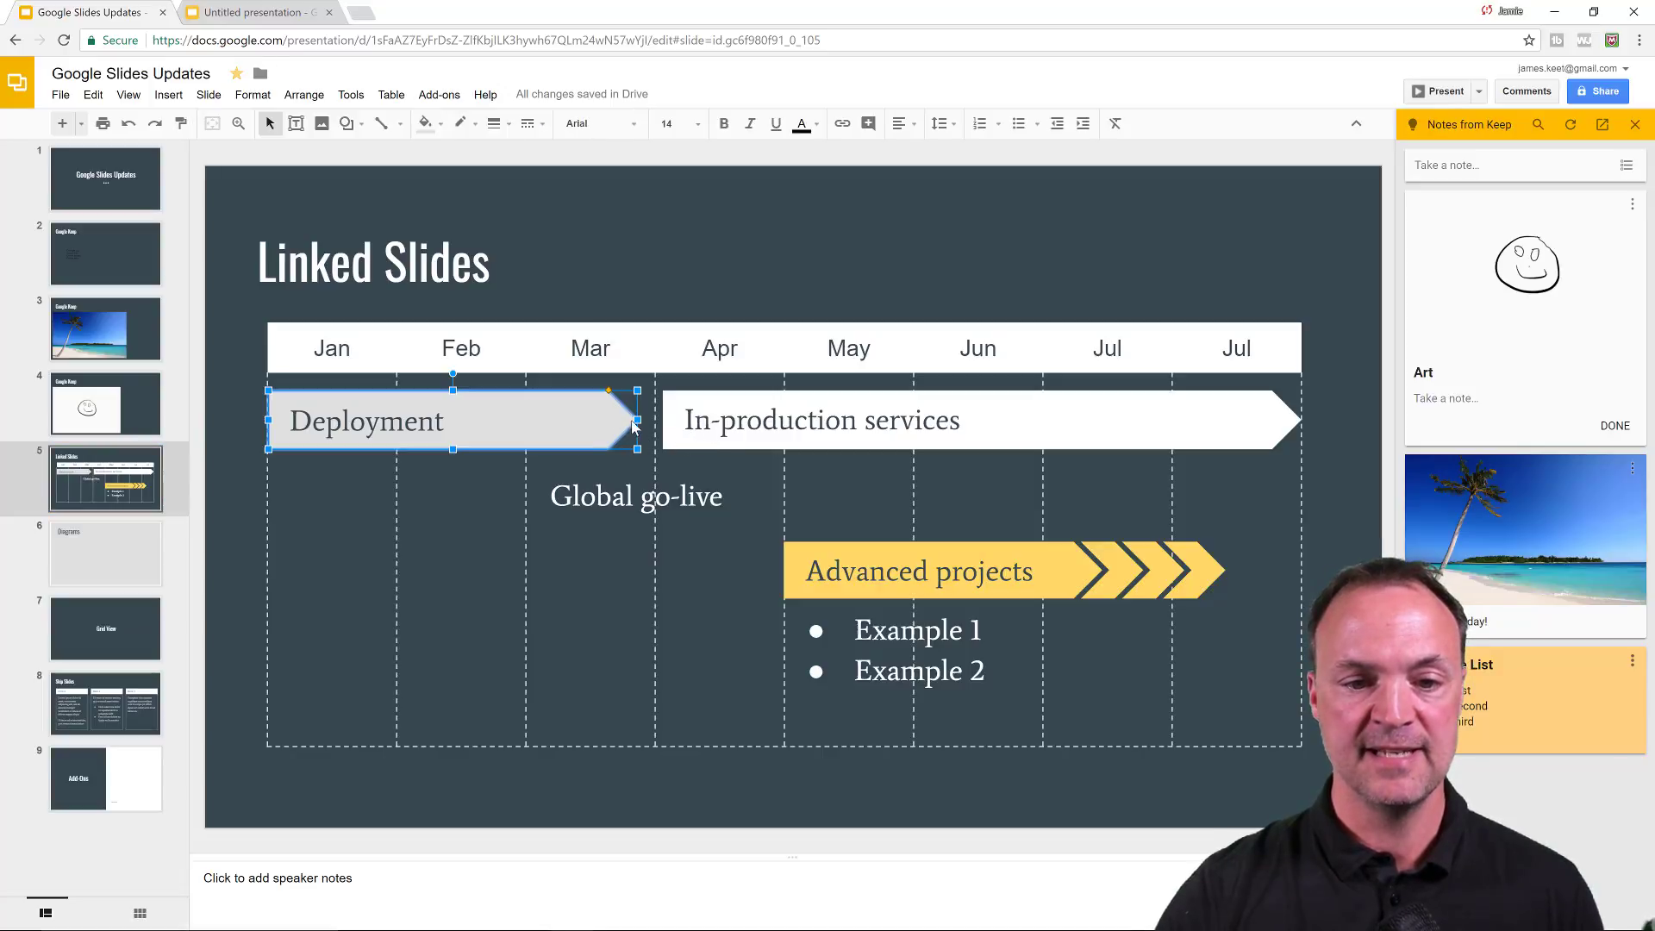
pyautogui.moveTo(636, 419); pyautogui.dragTo(535, 419)
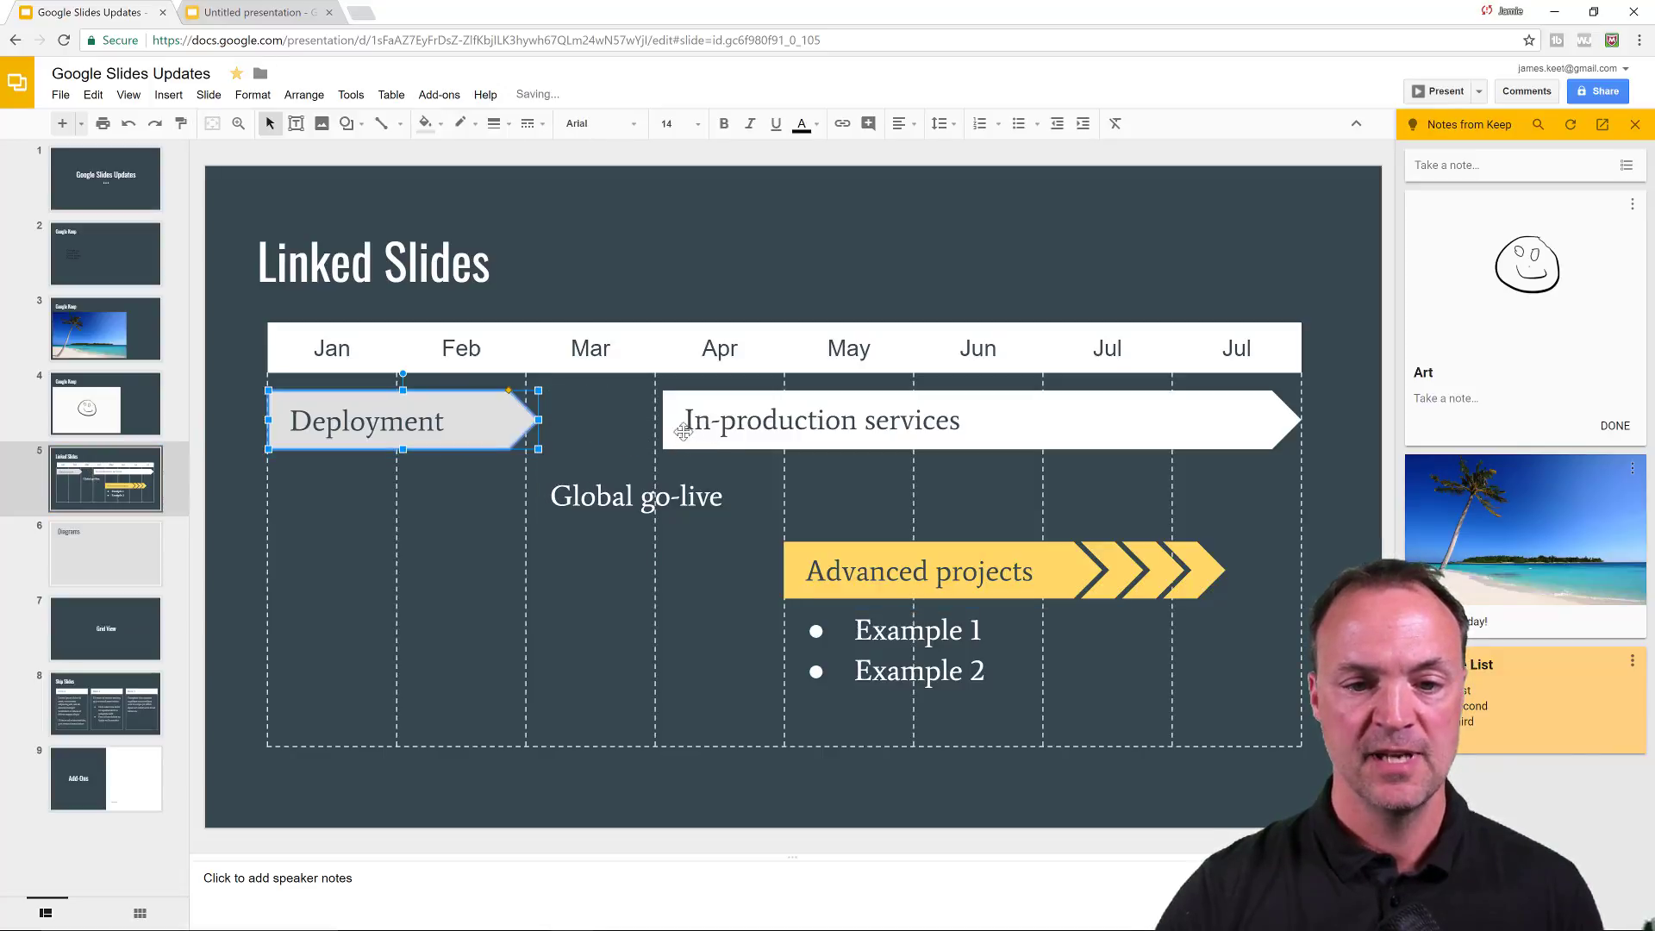
pyautogui.click(688, 429)
pyautogui.moveTo(672, 419); pyautogui.dragTo(755, 419)
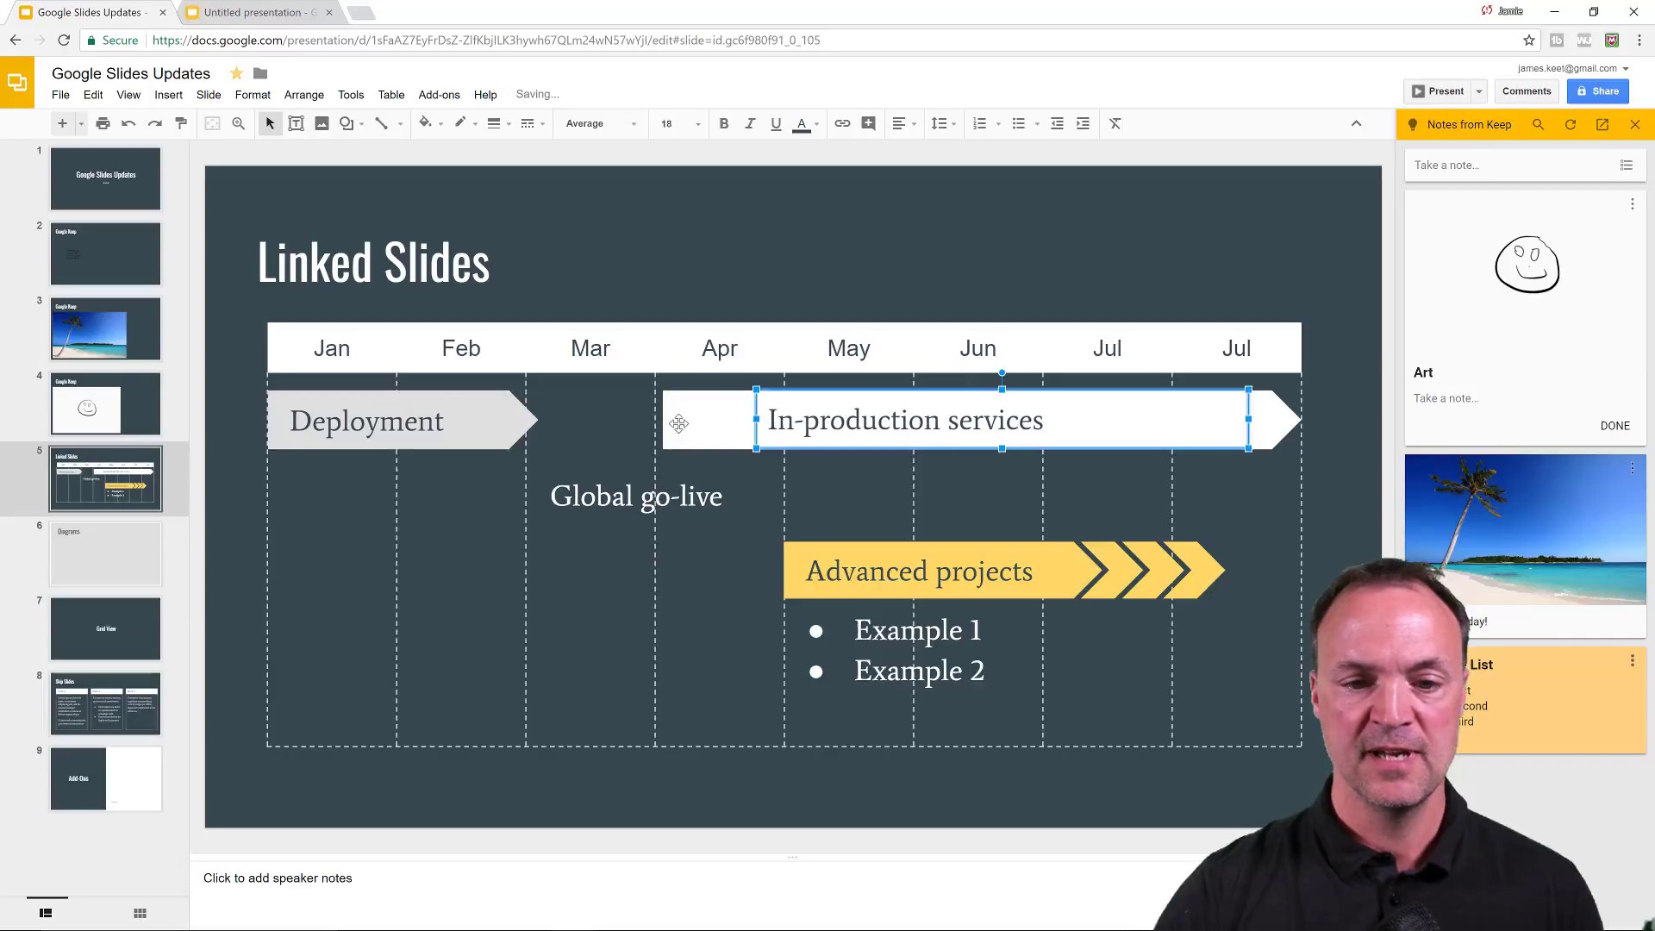
pyautogui.click(664, 419)
pyautogui.moveTo(615, 418); pyautogui.dragTo(559, 422)
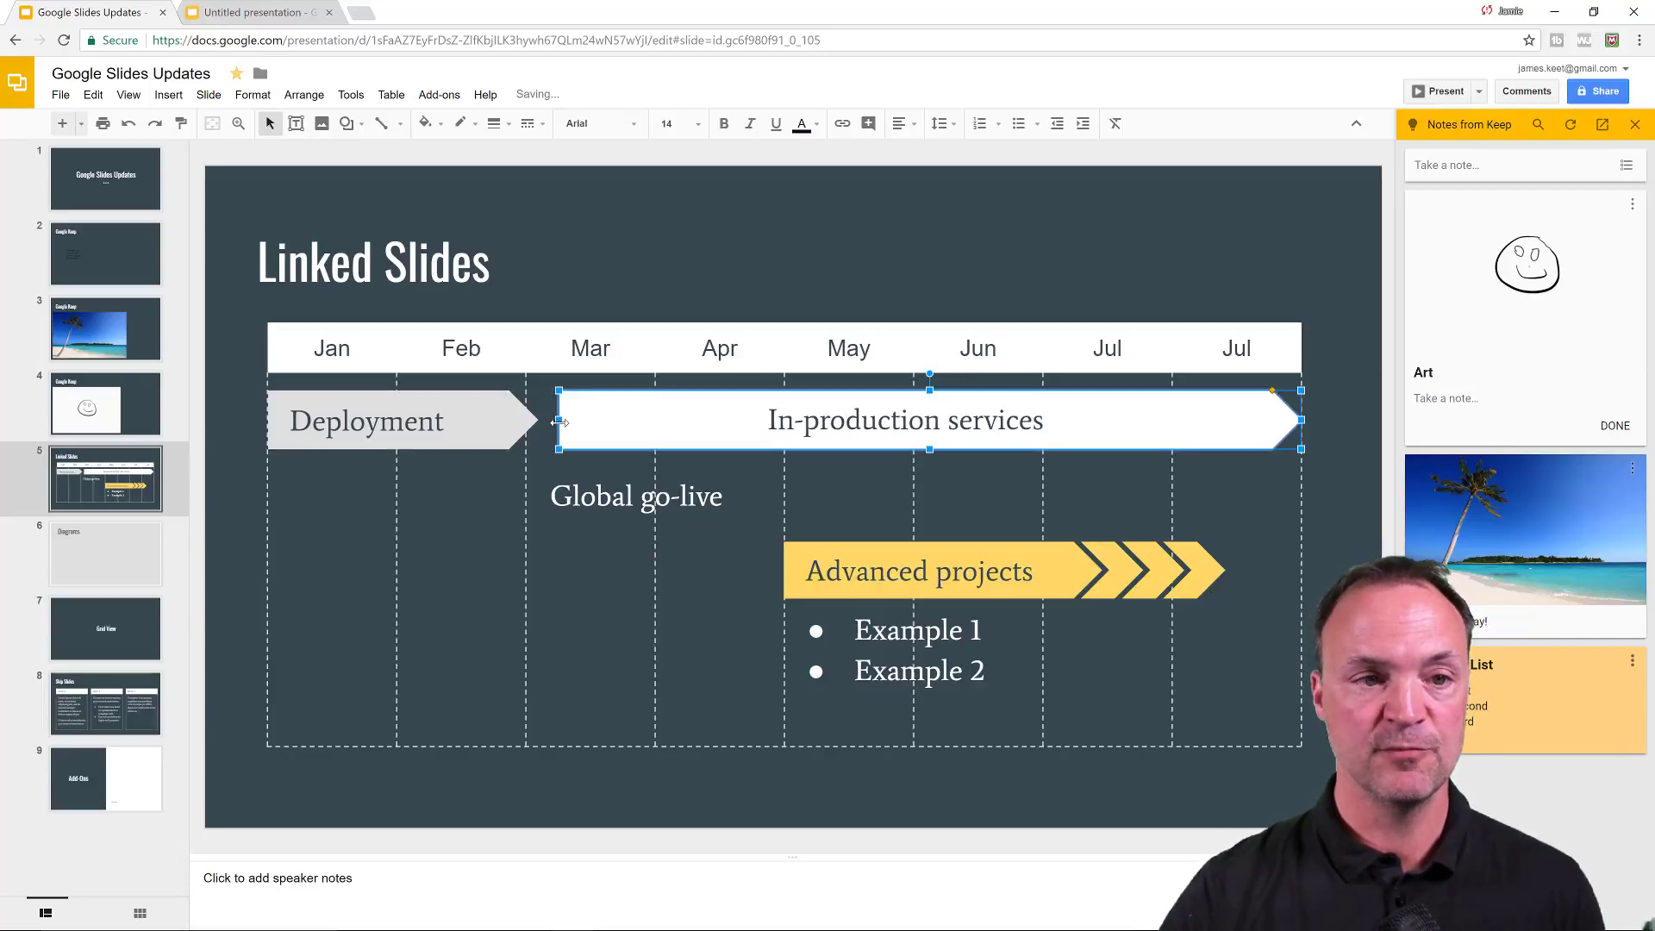
# Update the linked copy in Untitled presentation with the source changes
pyautogui.click(233, 17)
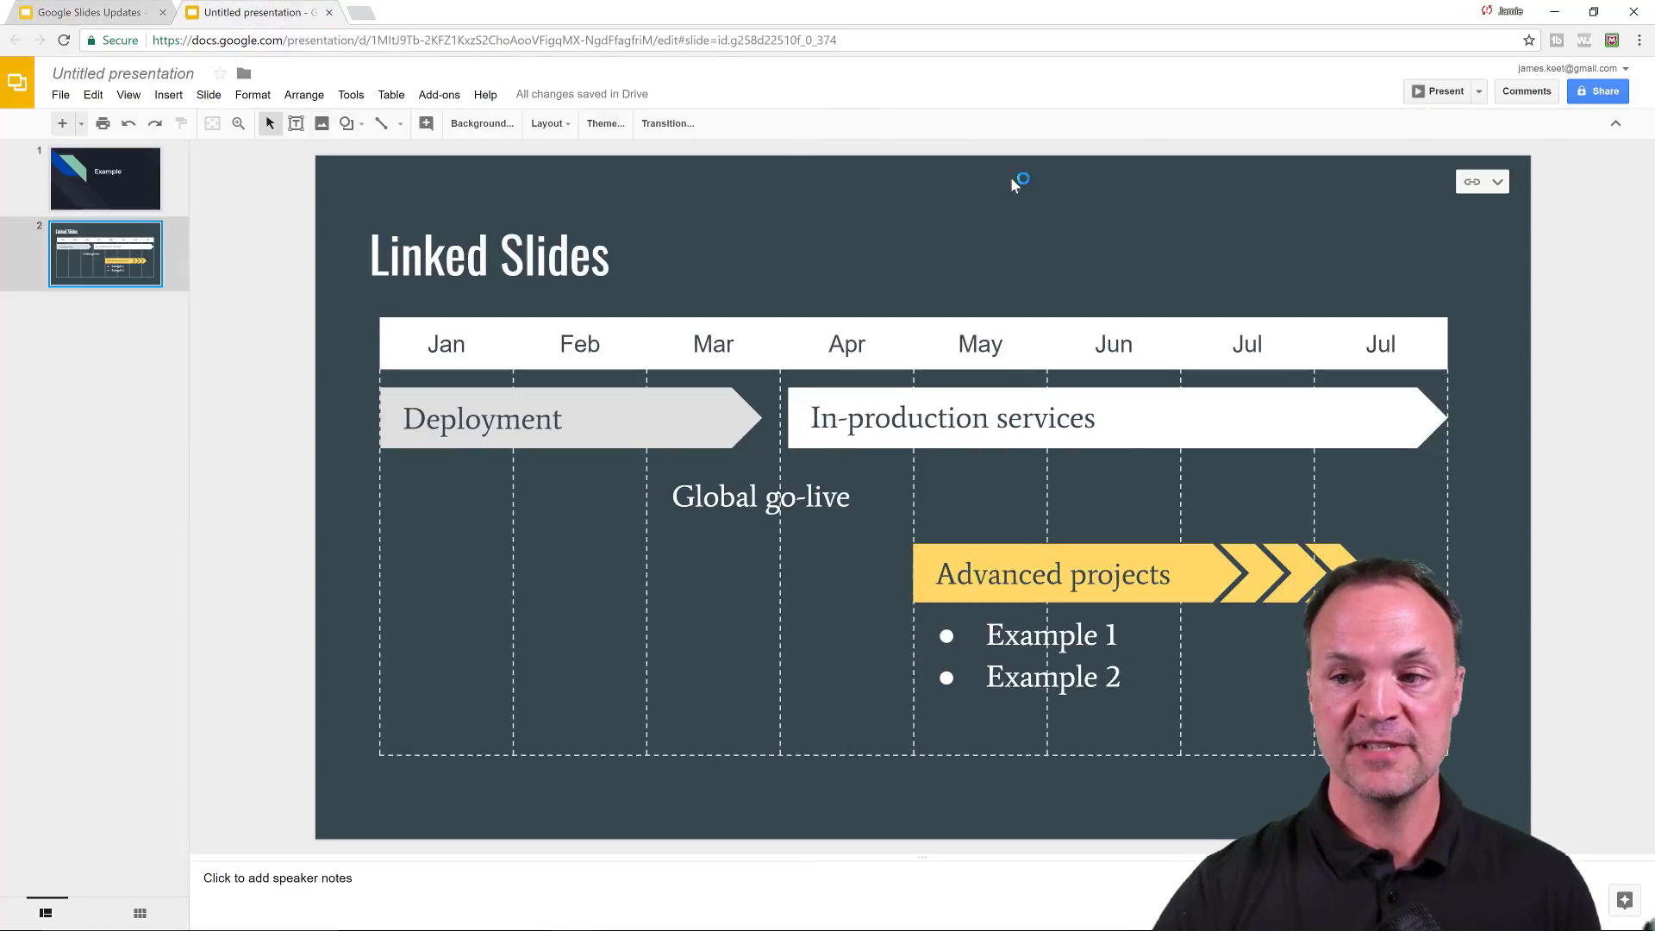
pyautogui.click(1500, 182)
pyautogui.click(1438, 216)
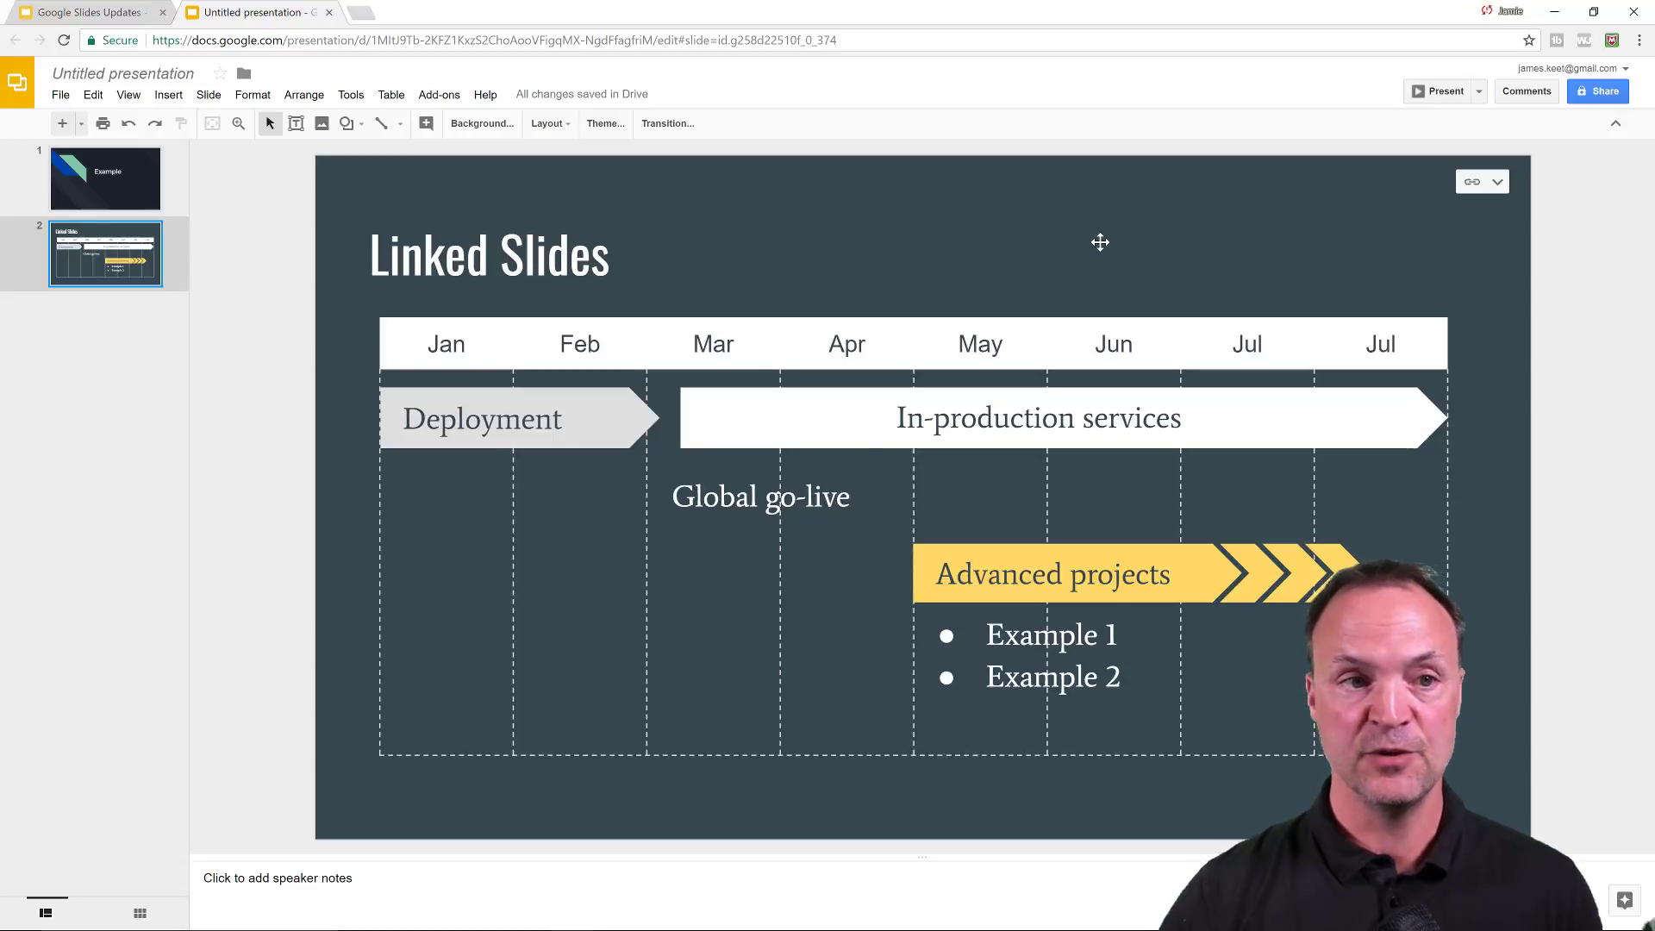
pyautogui.click(142, 17)
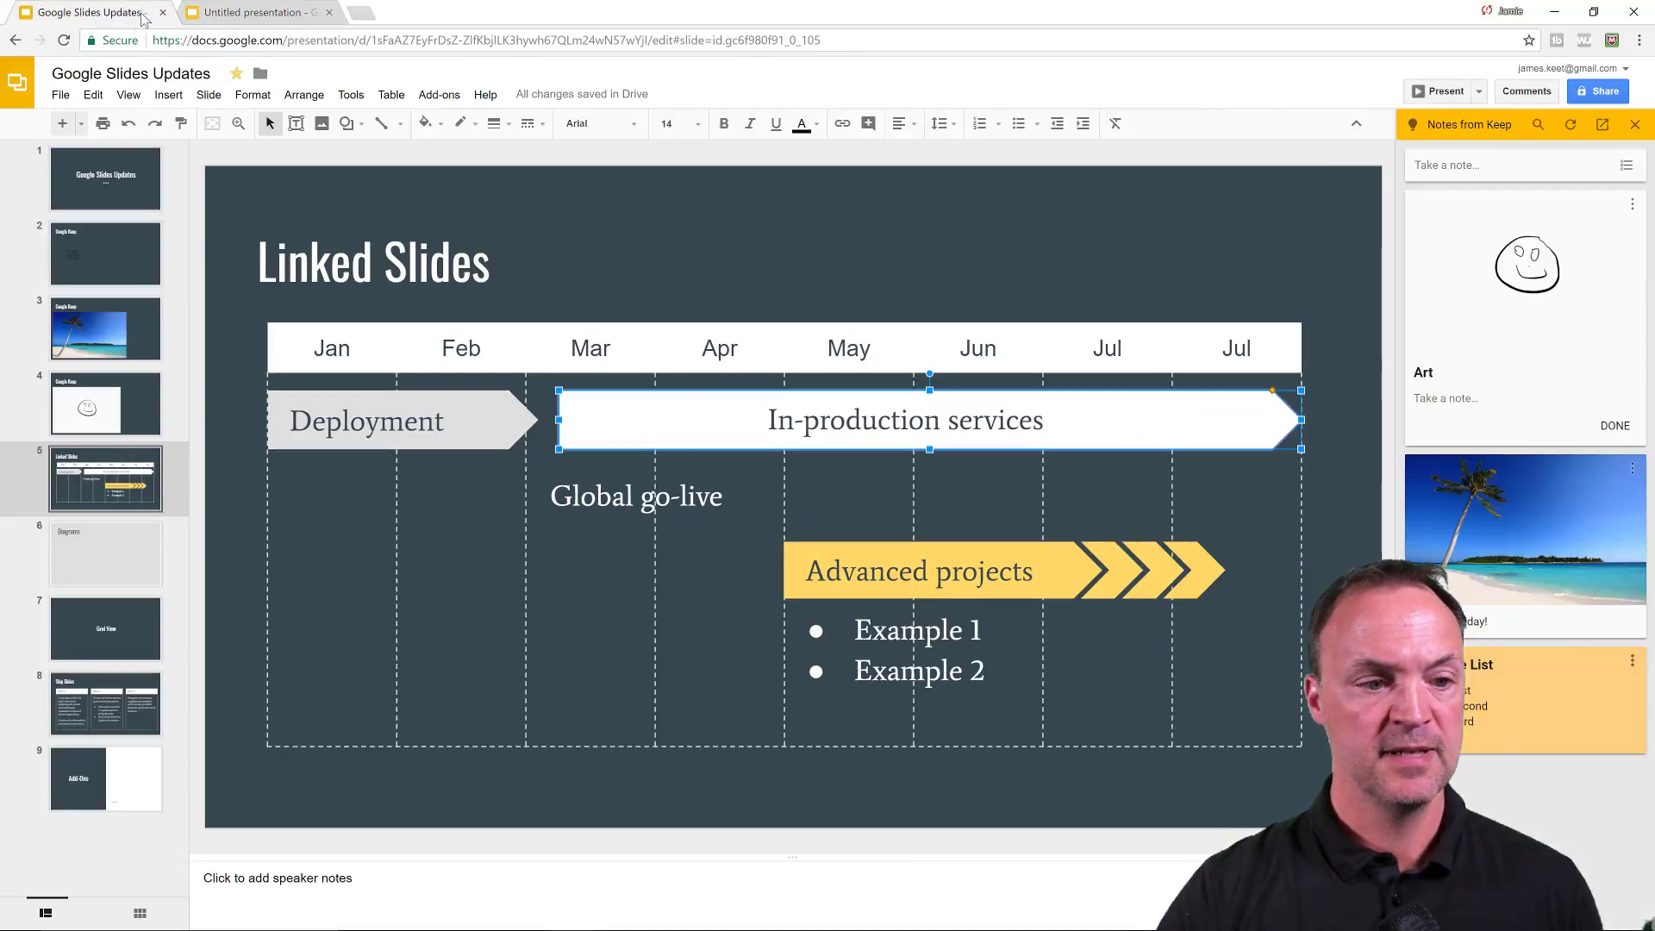
# Insert the first Timeline diagram template on slide 6 'Diagrams', then open slide 7 'Grid View'
pyautogui.click(95, 564)
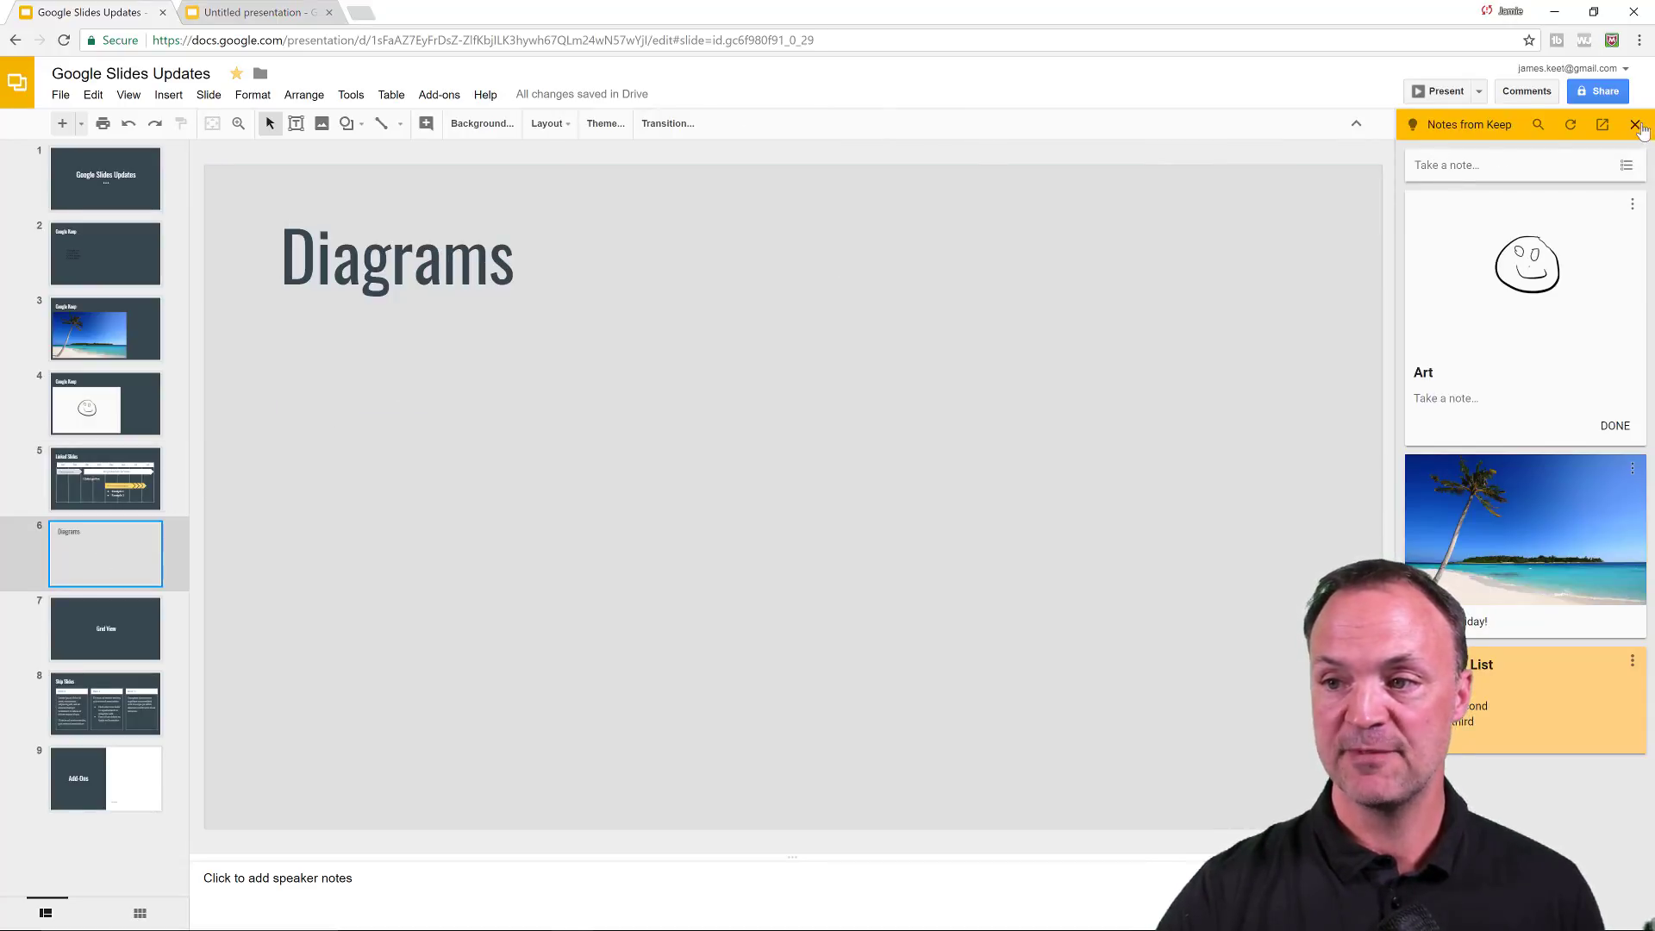
pyautogui.click(1636, 125)
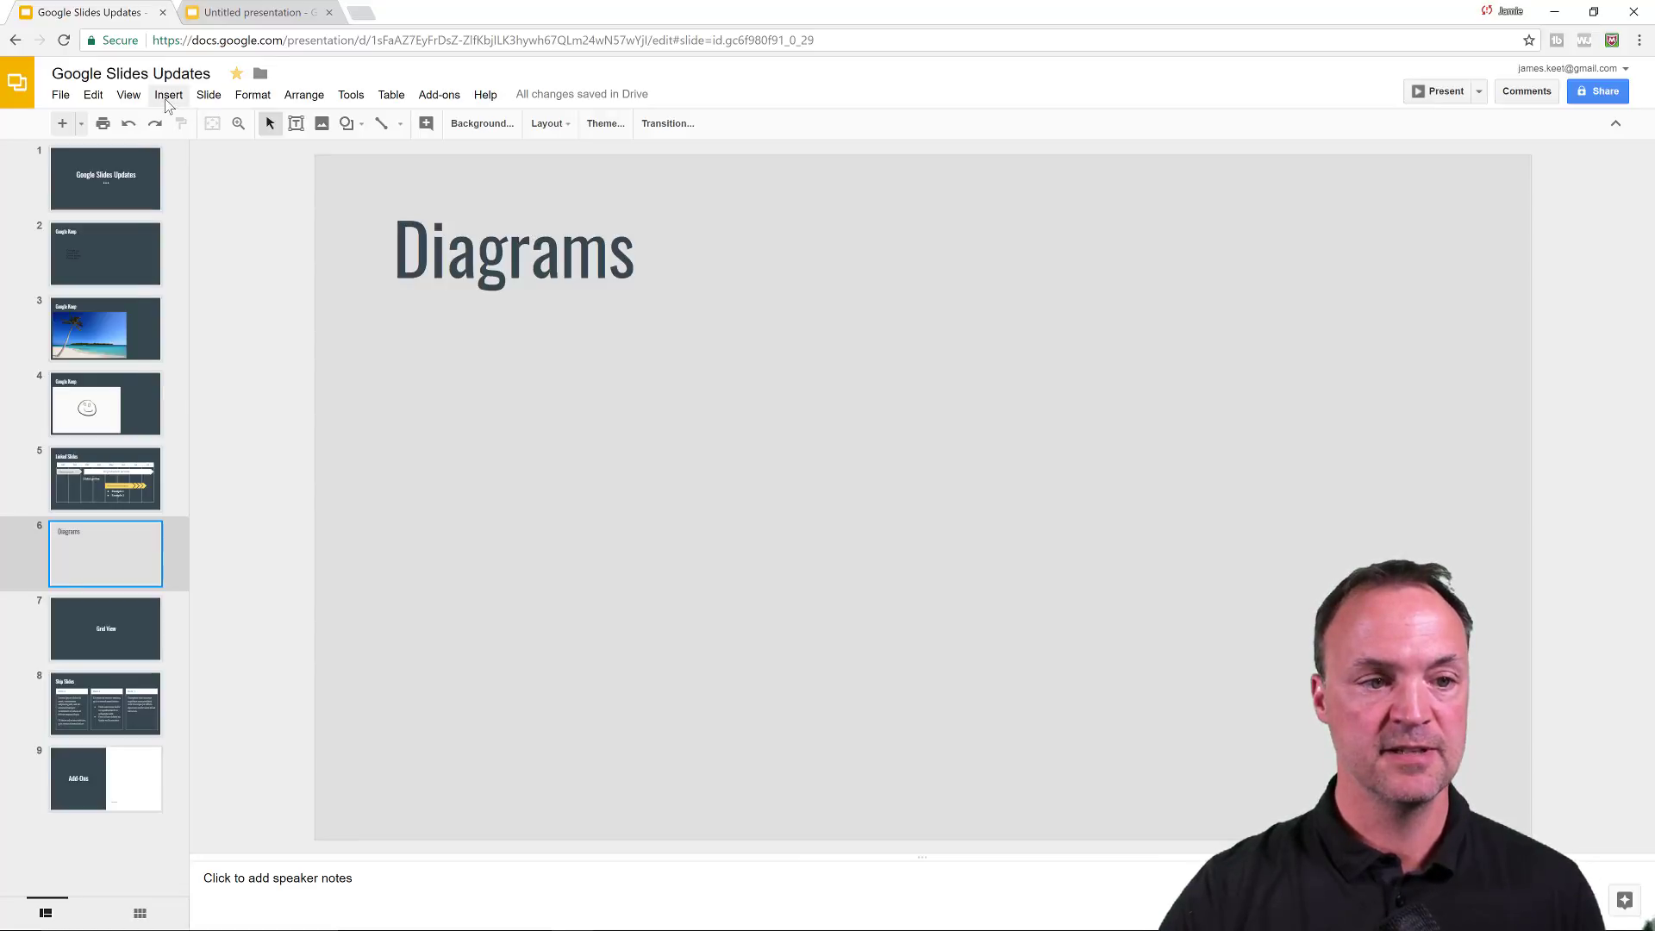
pyautogui.click(167, 100)
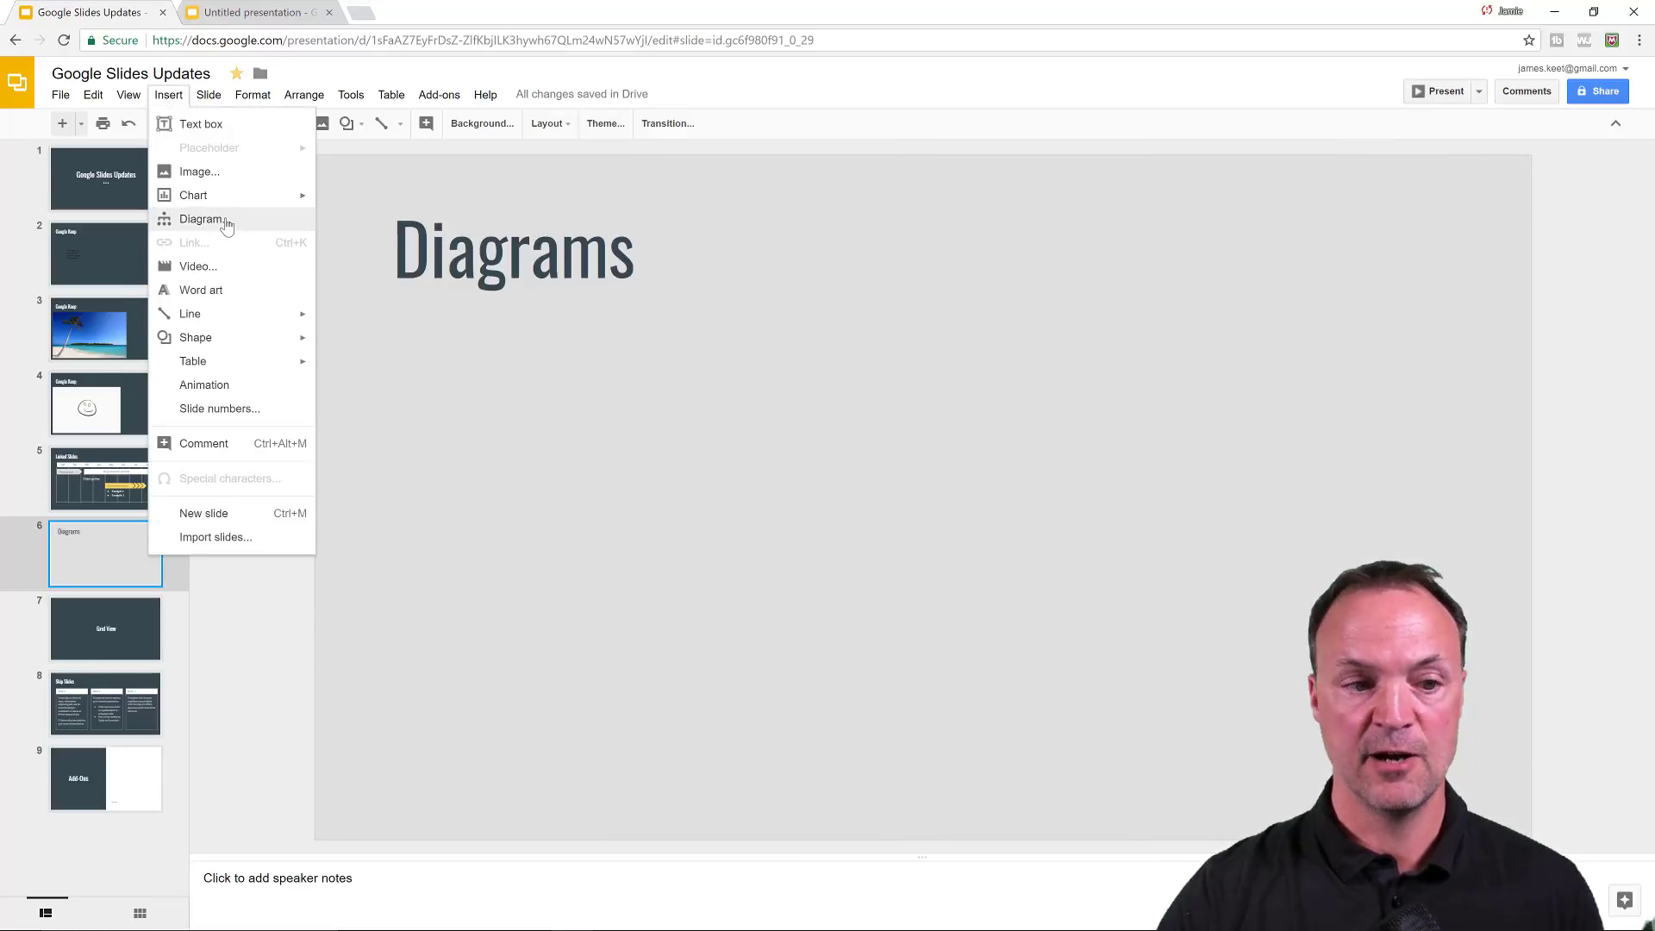
pyautogui.press('Return')
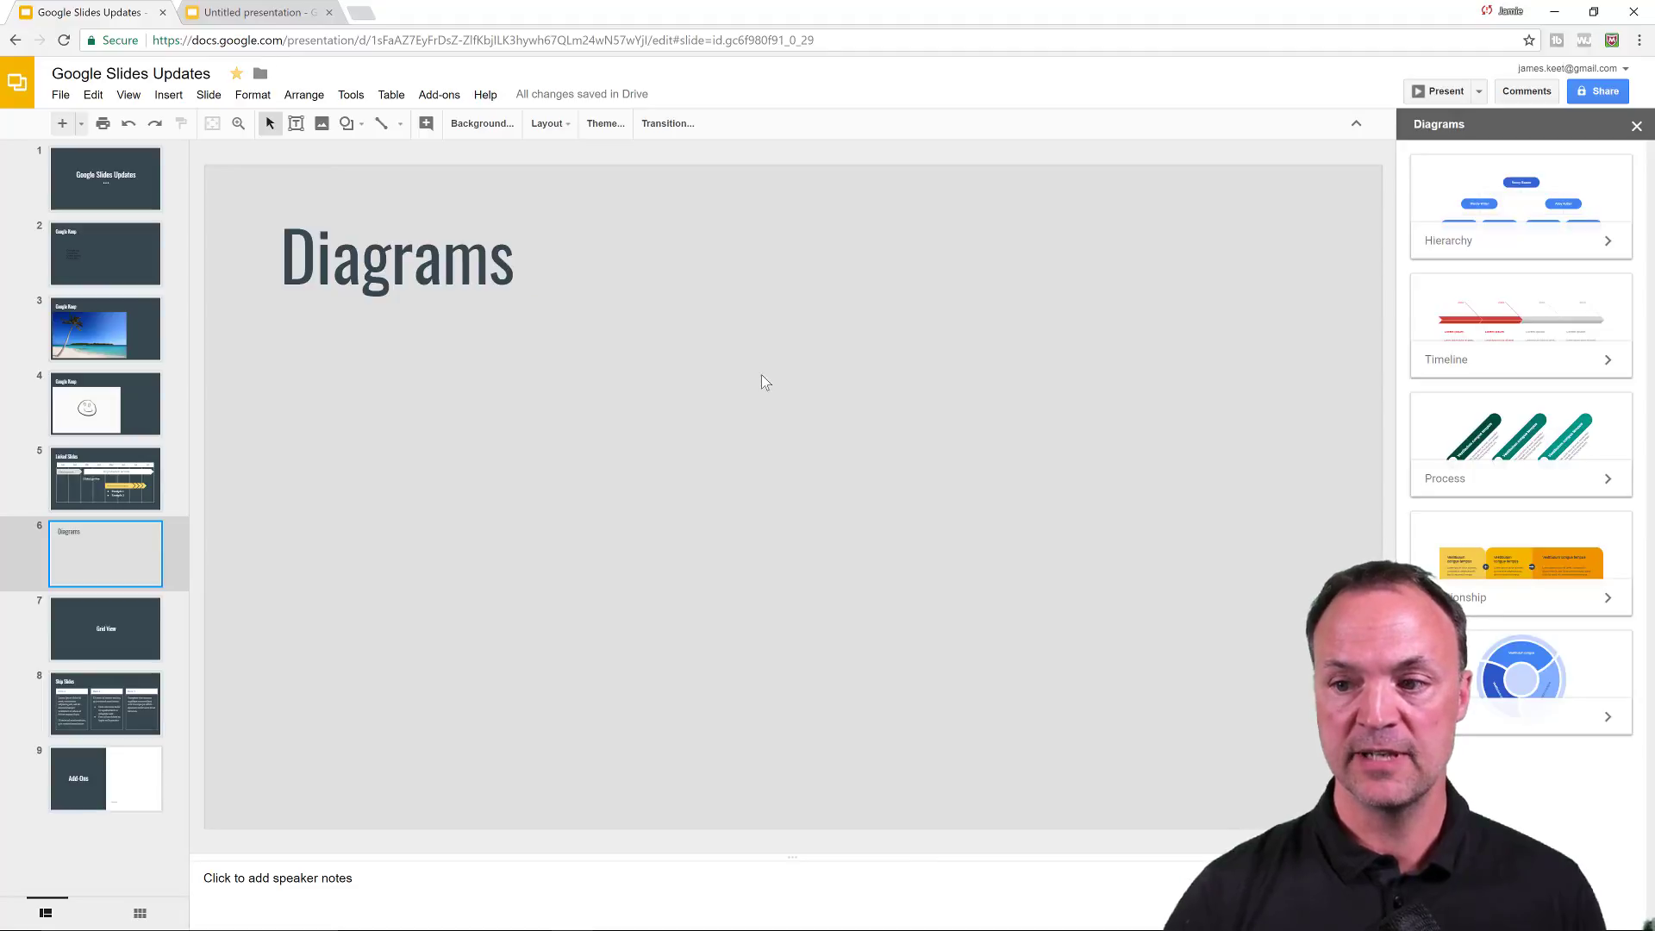
pyautogui.click(1515, 331)
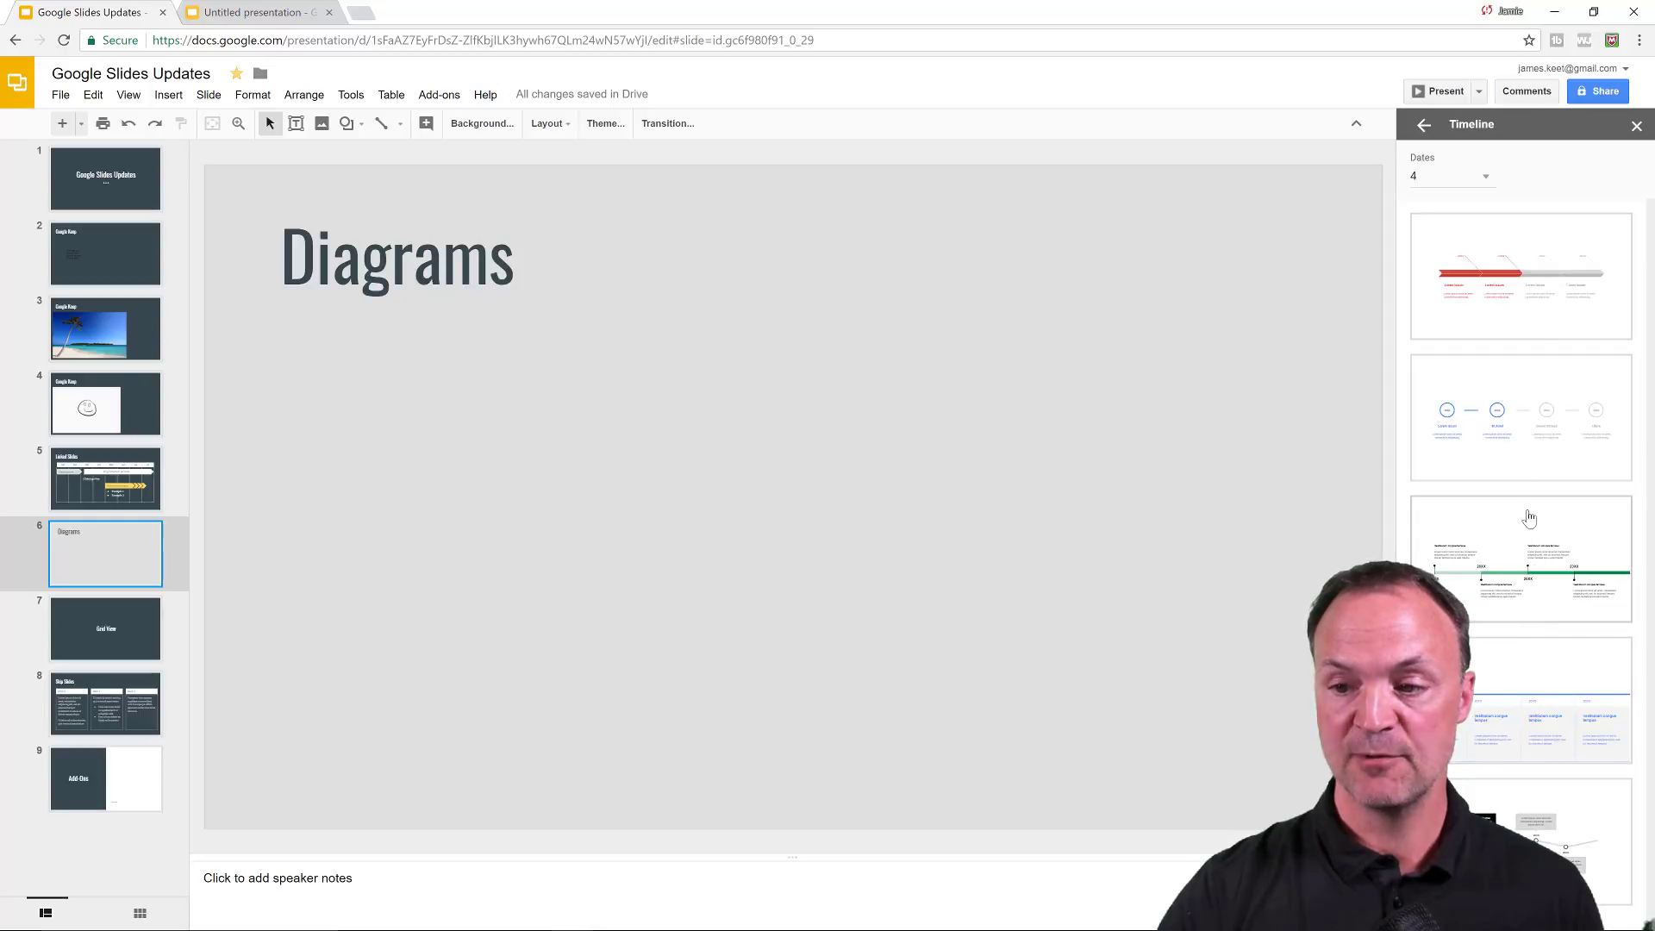
pyautogui.click(1503, 305)
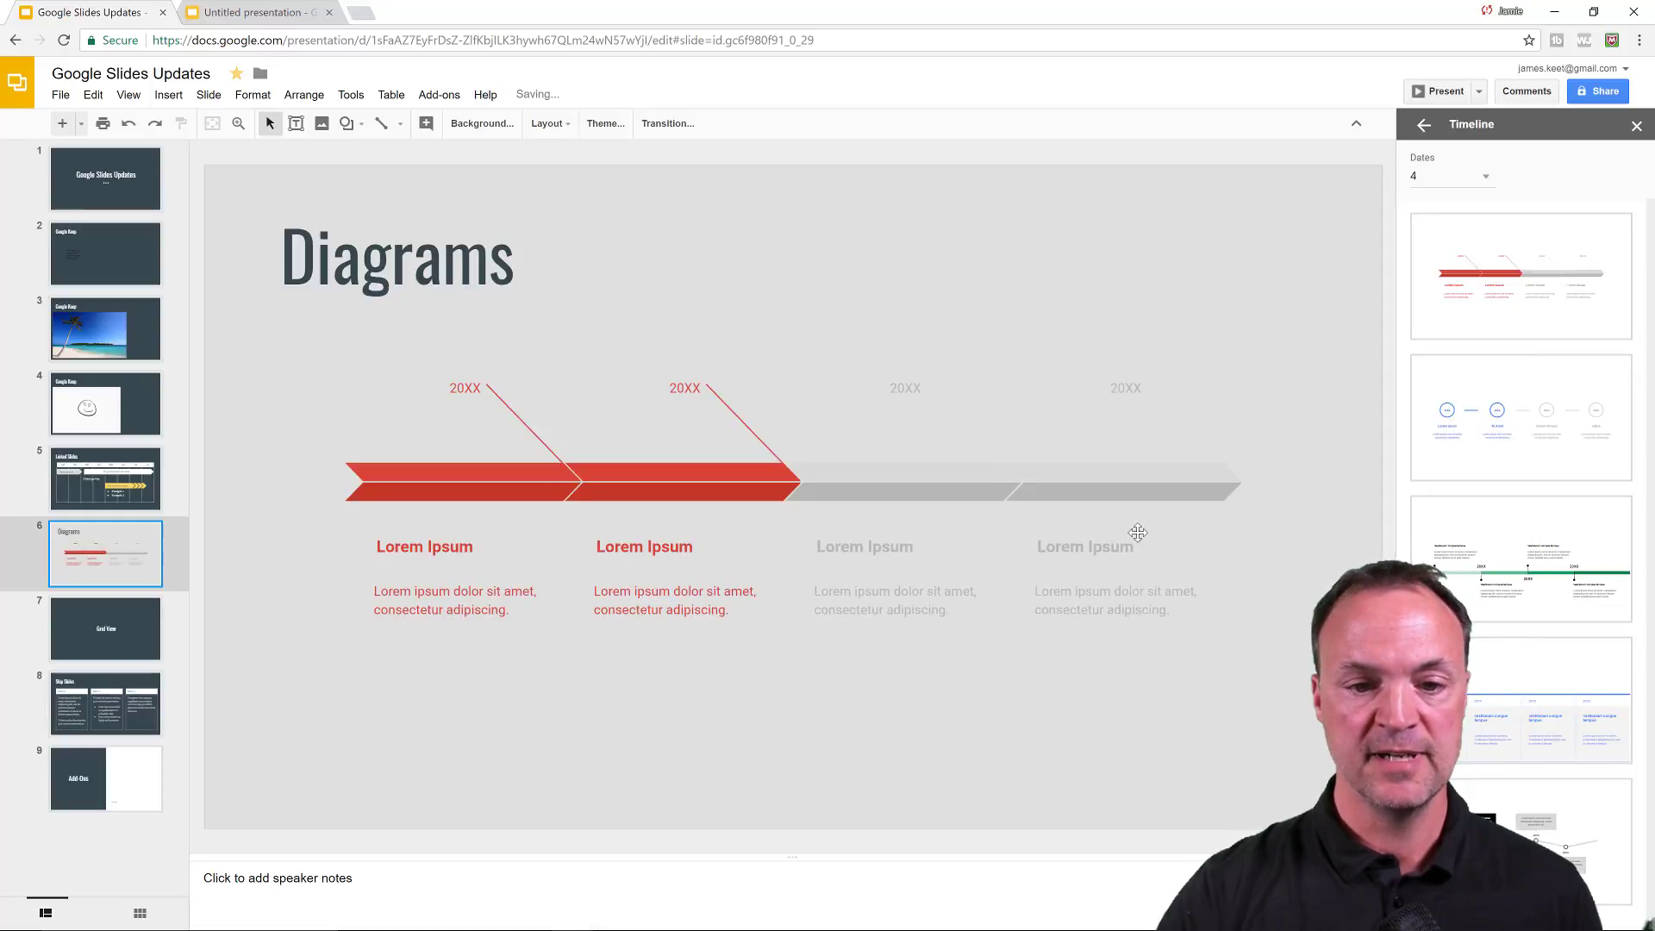
pyautogui.doubleClick(471, 598)
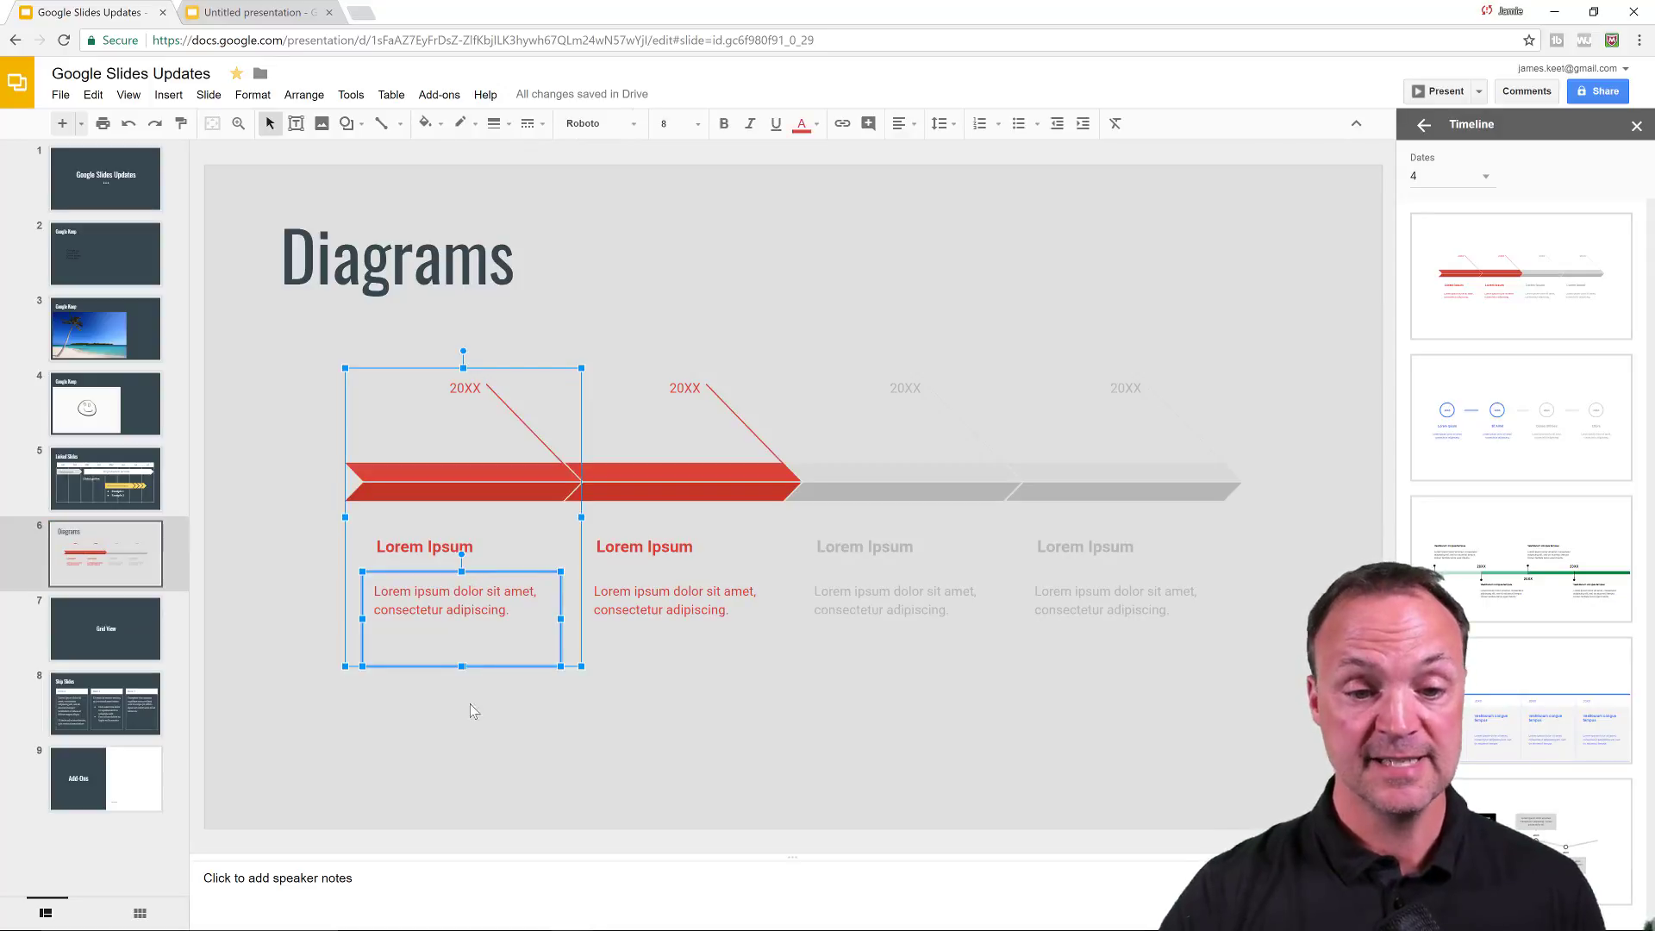
pyautogui.click(605, 707)
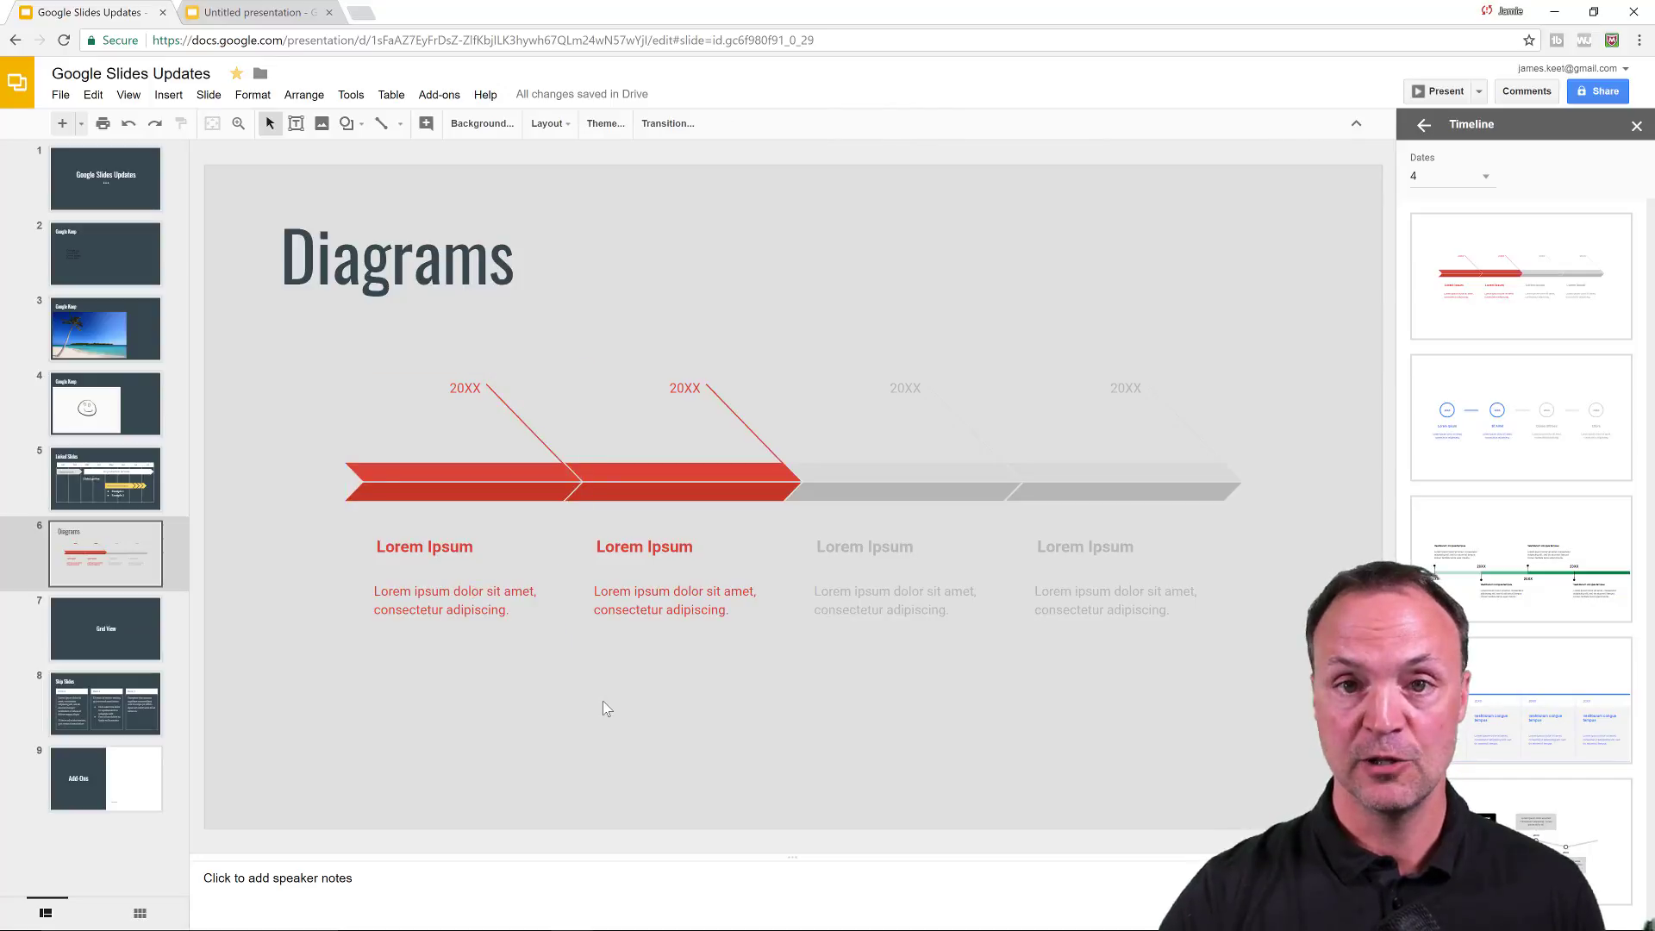
pyautogui.click(121, 635)
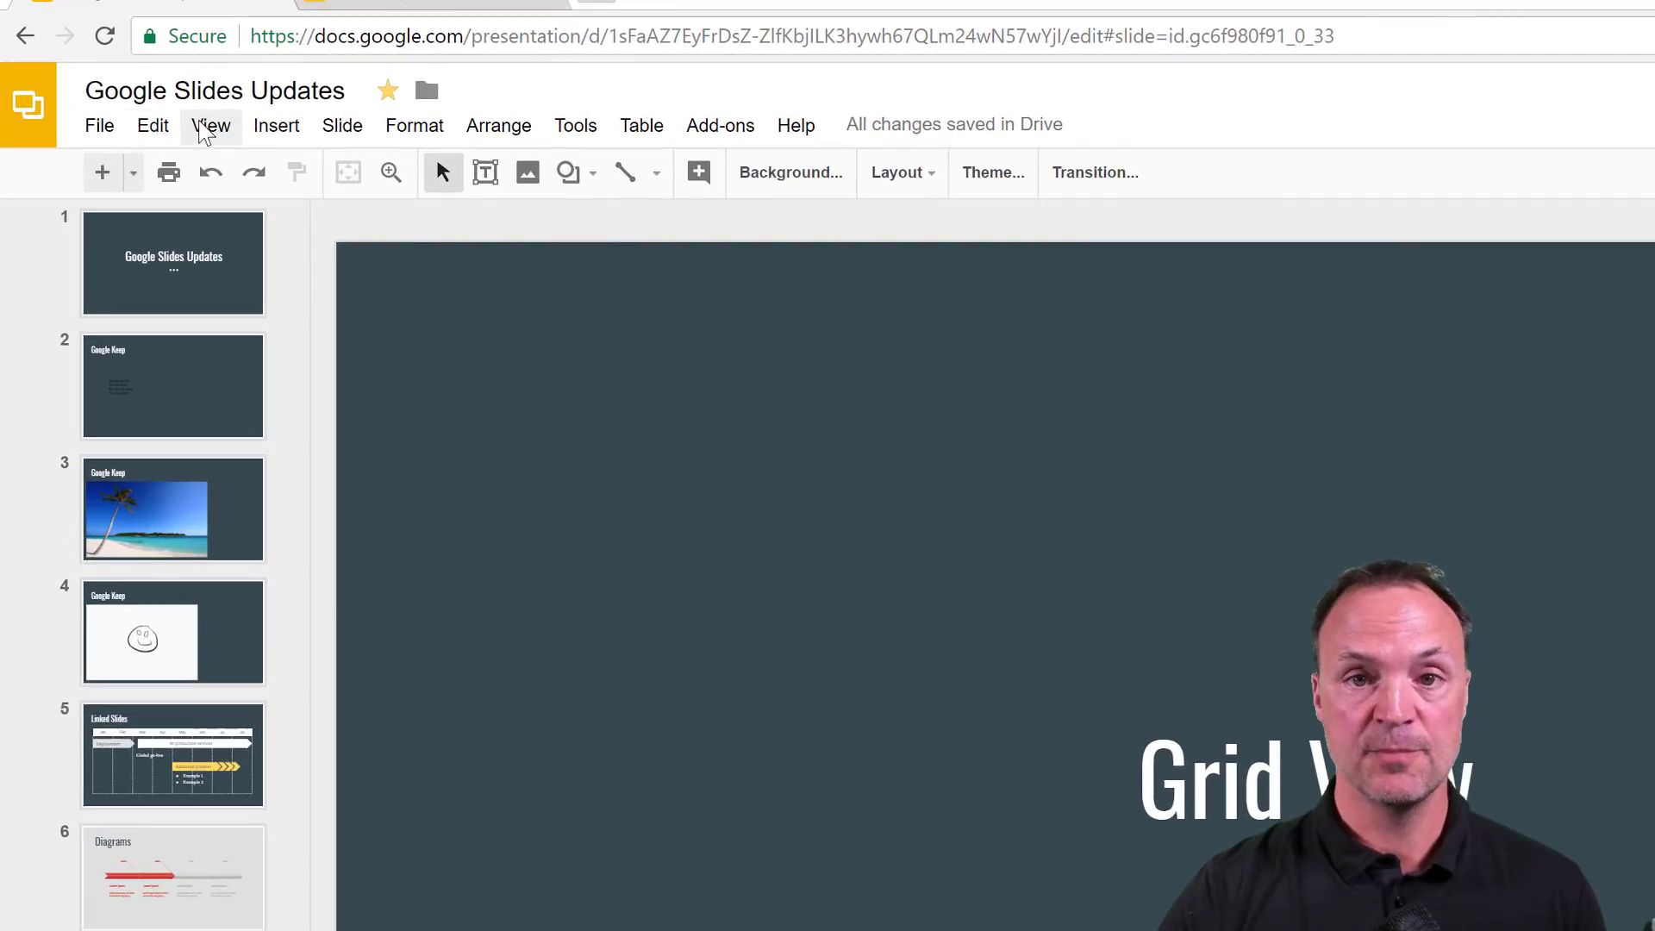
# Show all slides in grid view, switch back to the editor, and open slide 8 'Skip Slides'
pyautogui.click(210, 125)
pyautogui.click(270, 328)
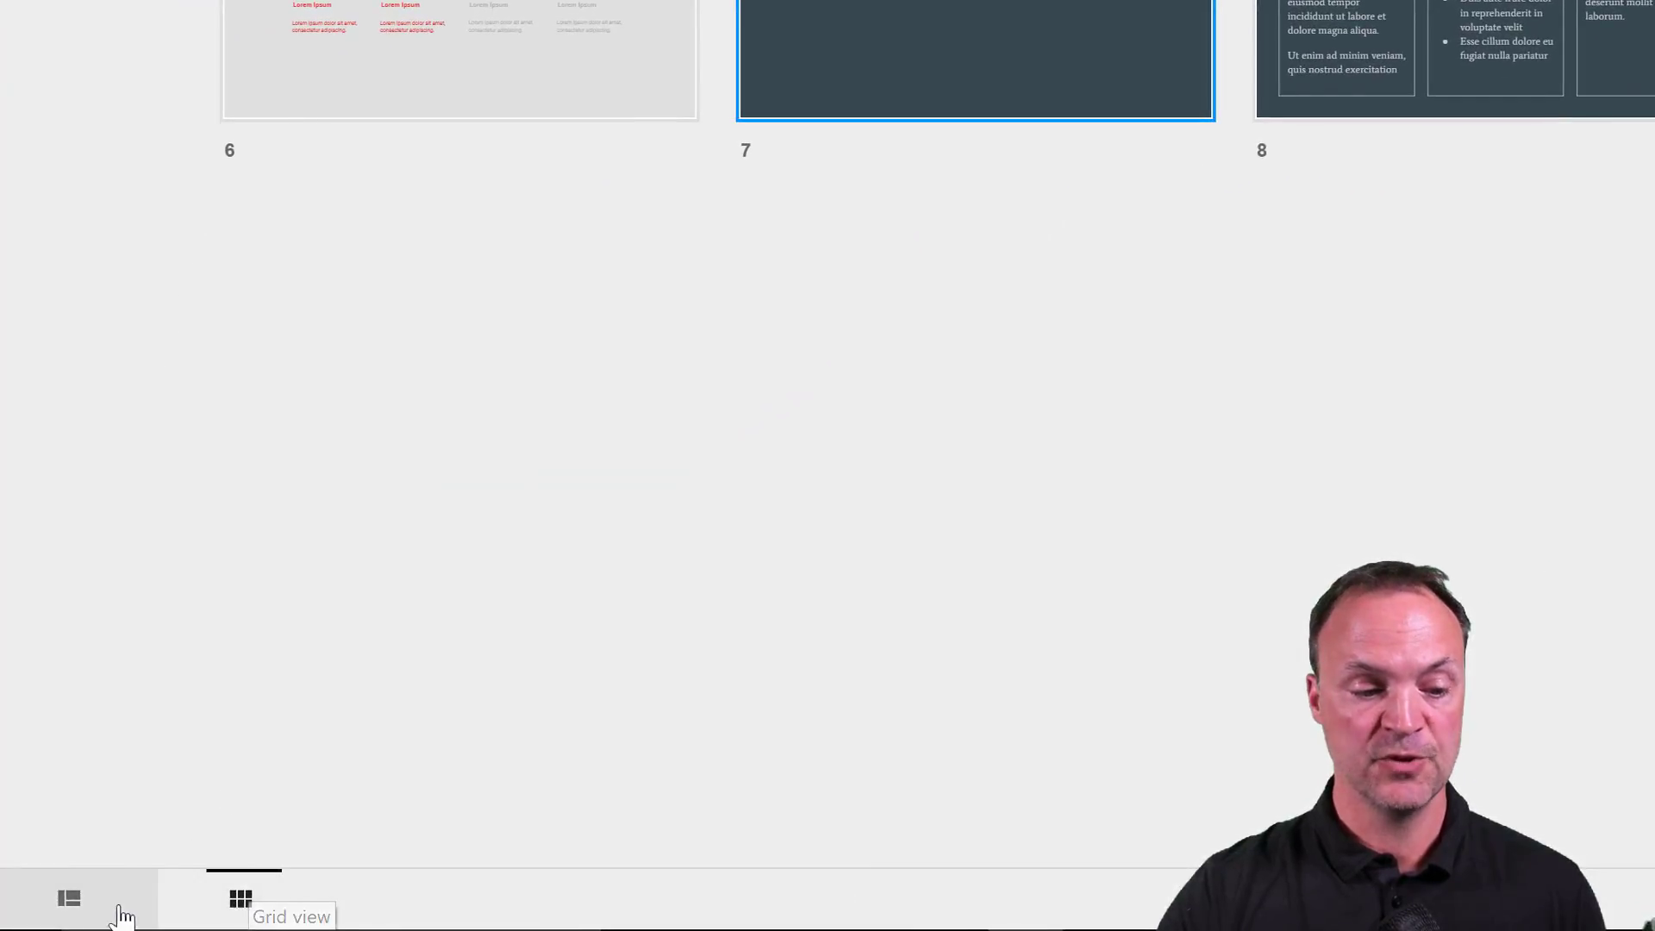
pyautogui.click(70, 901)
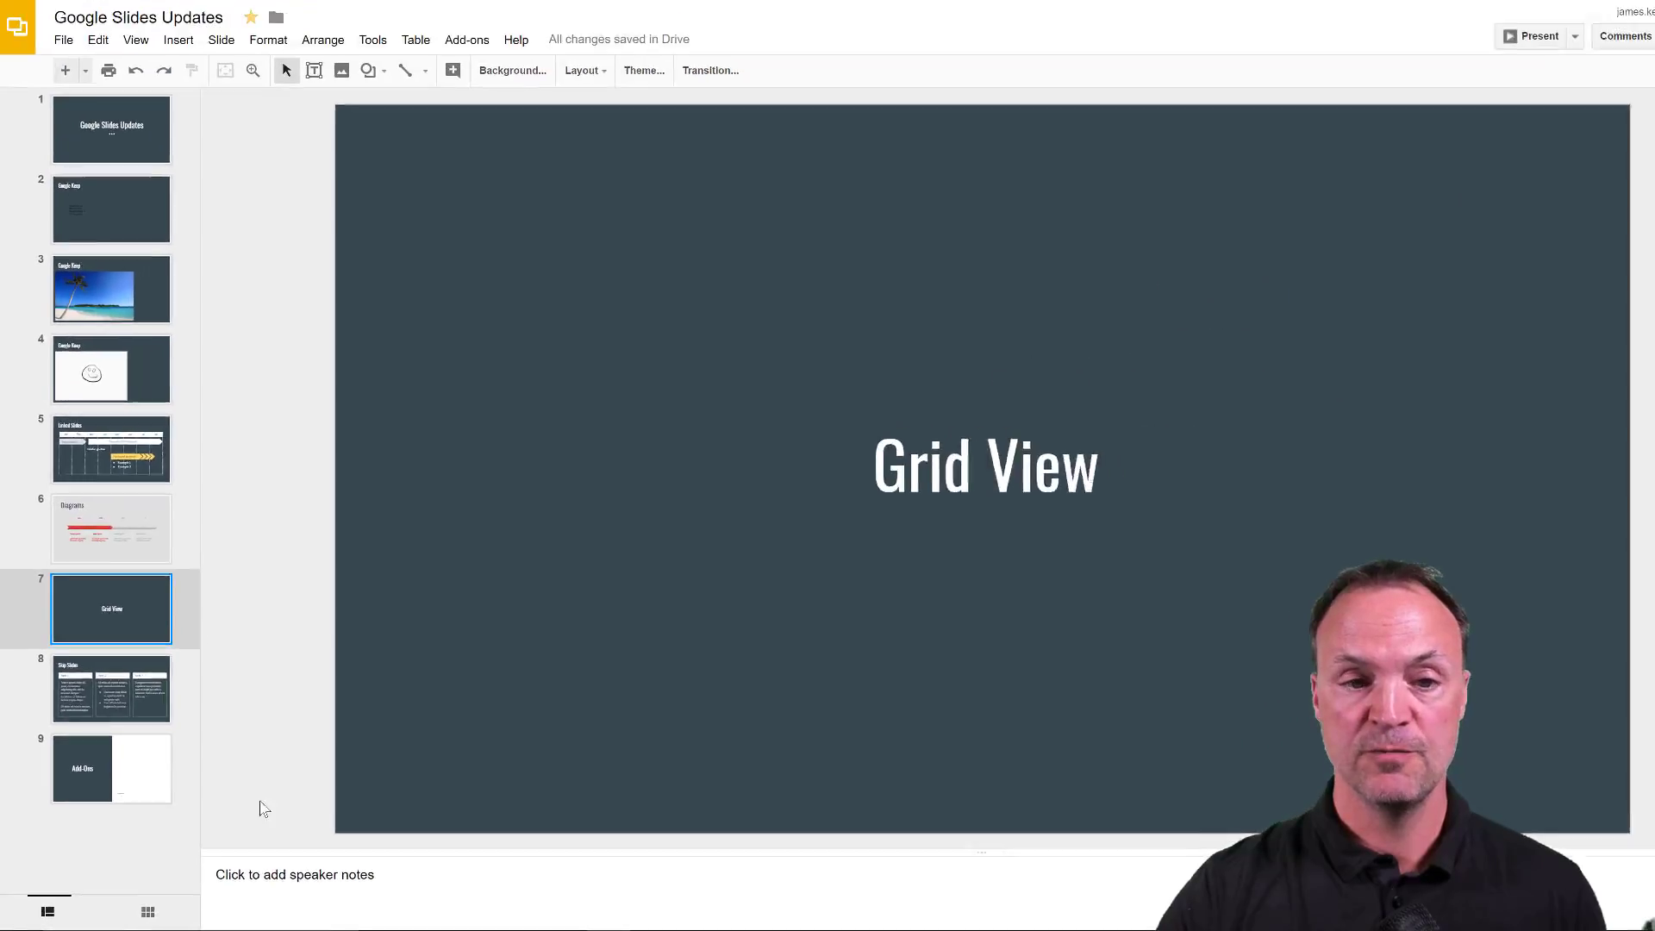
pyautogui.click(228, 903)
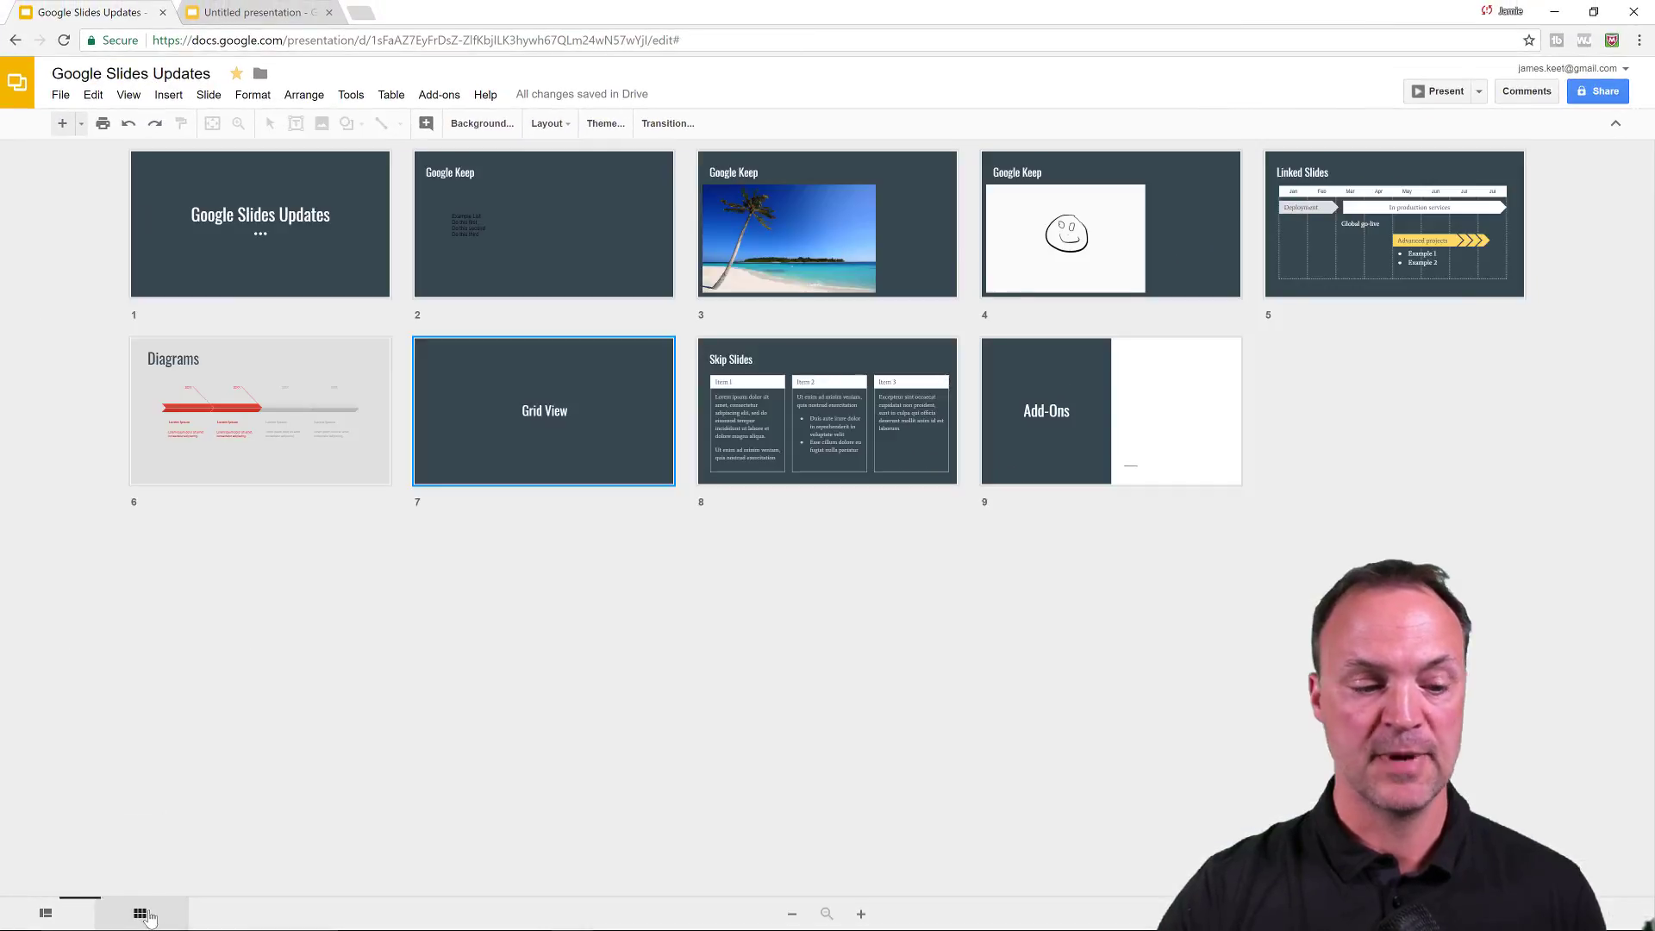
pyautogui.click(46, 913)
pyautogui.click(111, 710)
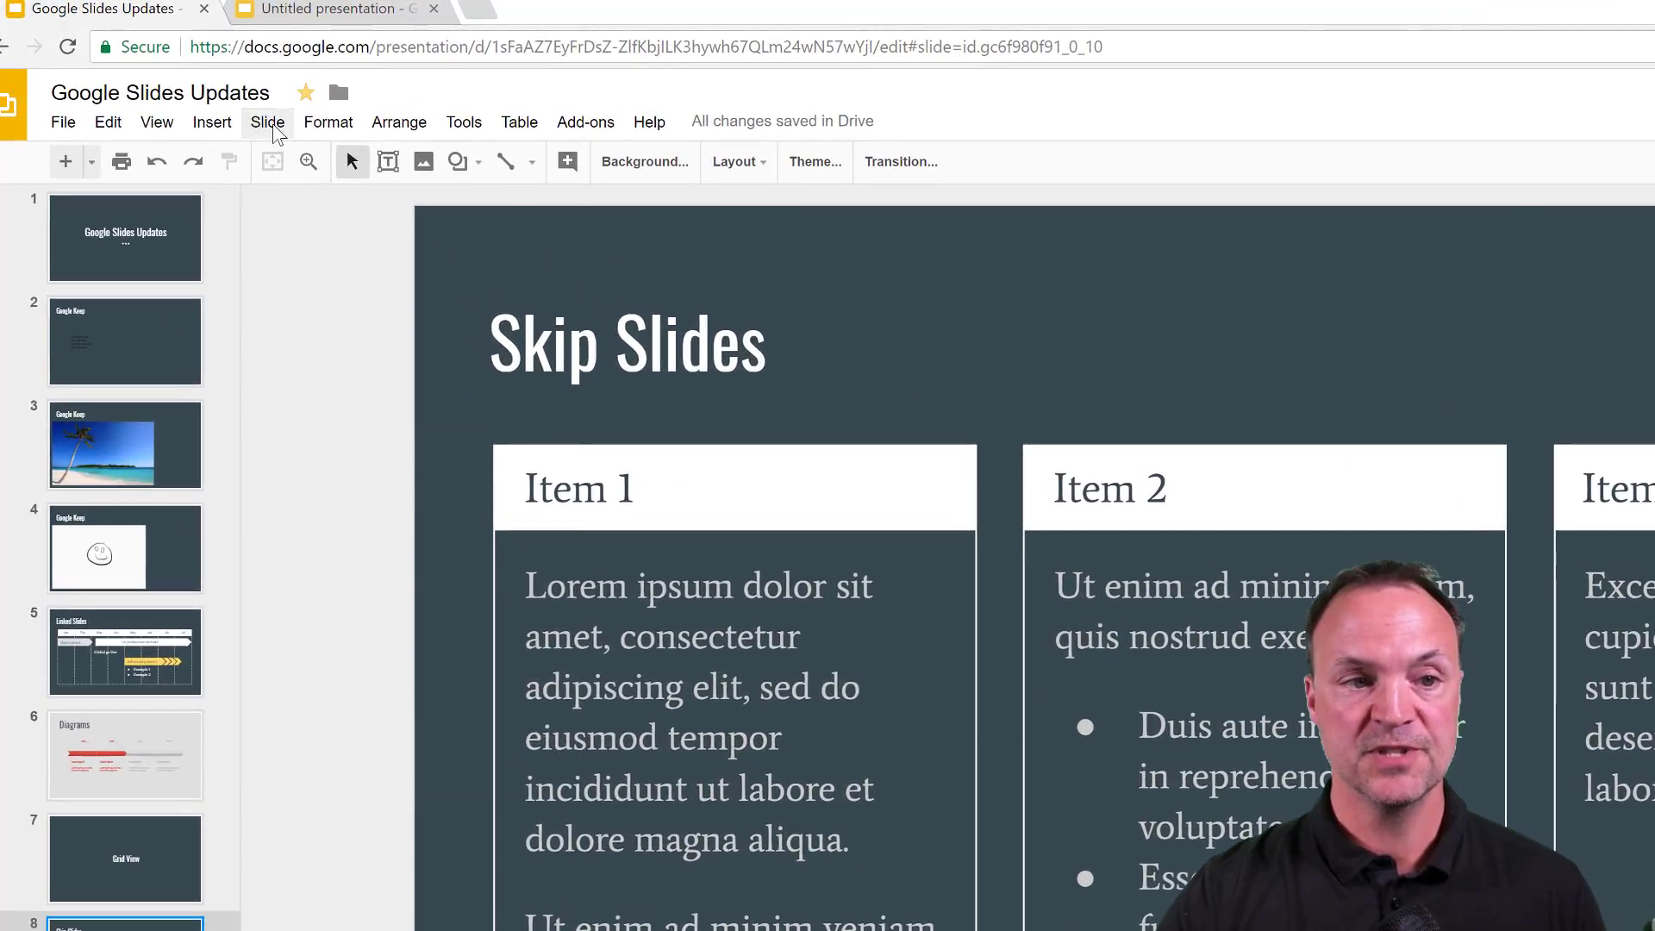
# Mark slide 8 'Skip Slides' and slide 3, the beach photo slide, as skipped
pyautogui.click(213, 96)
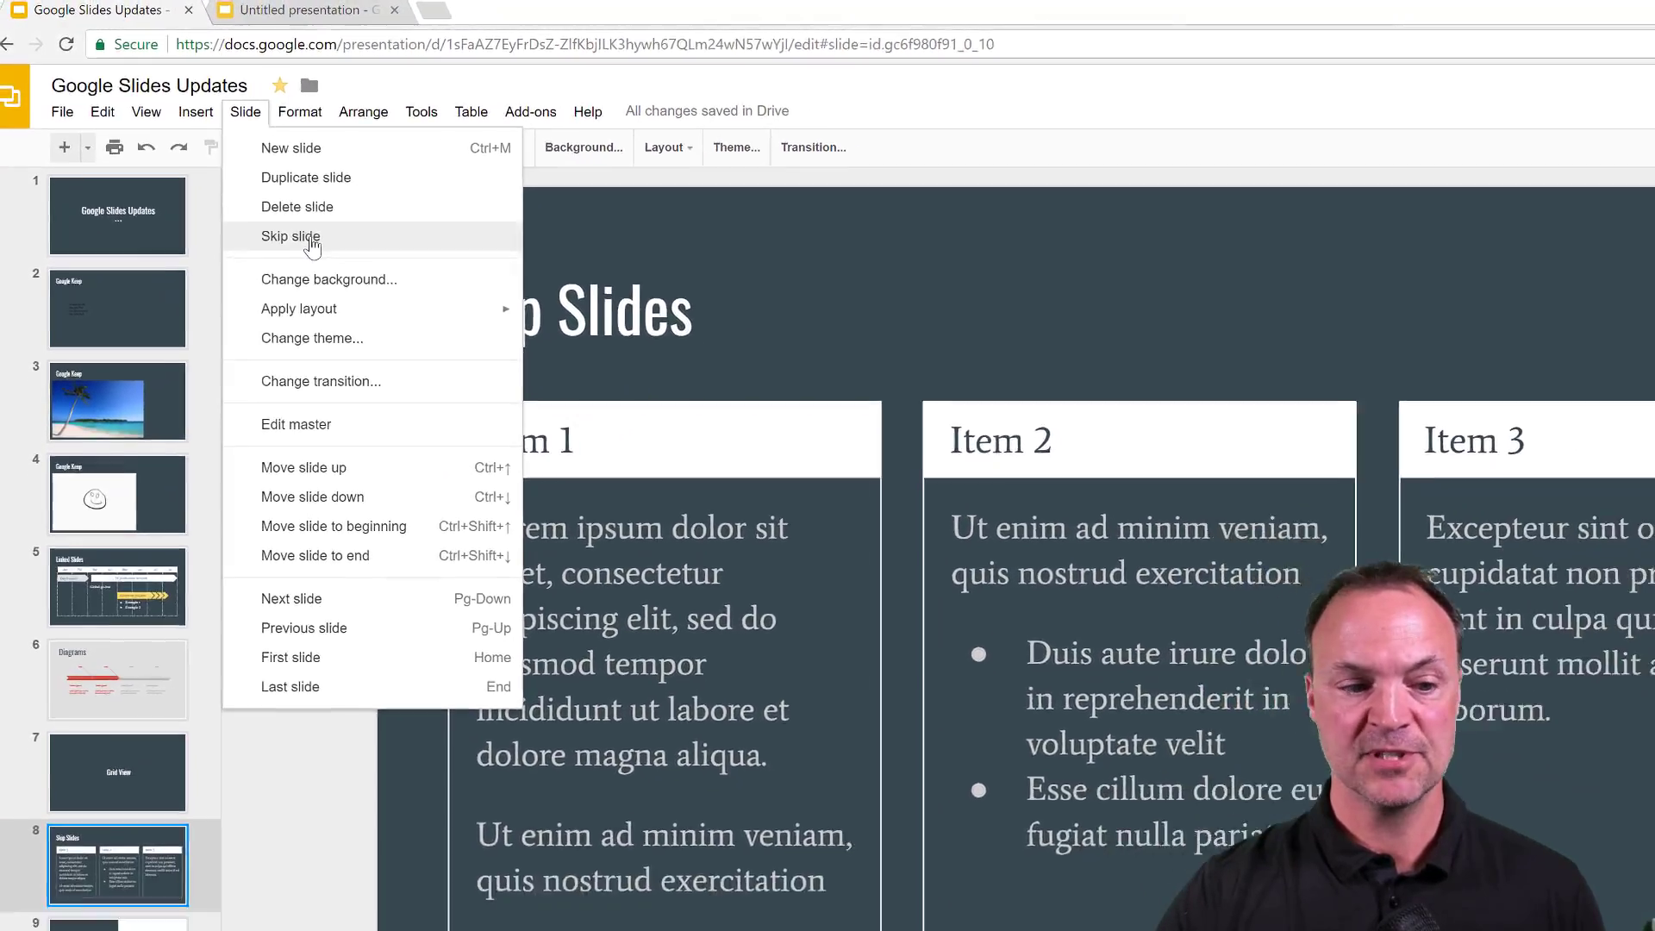
pyautogui.click(342, 267)
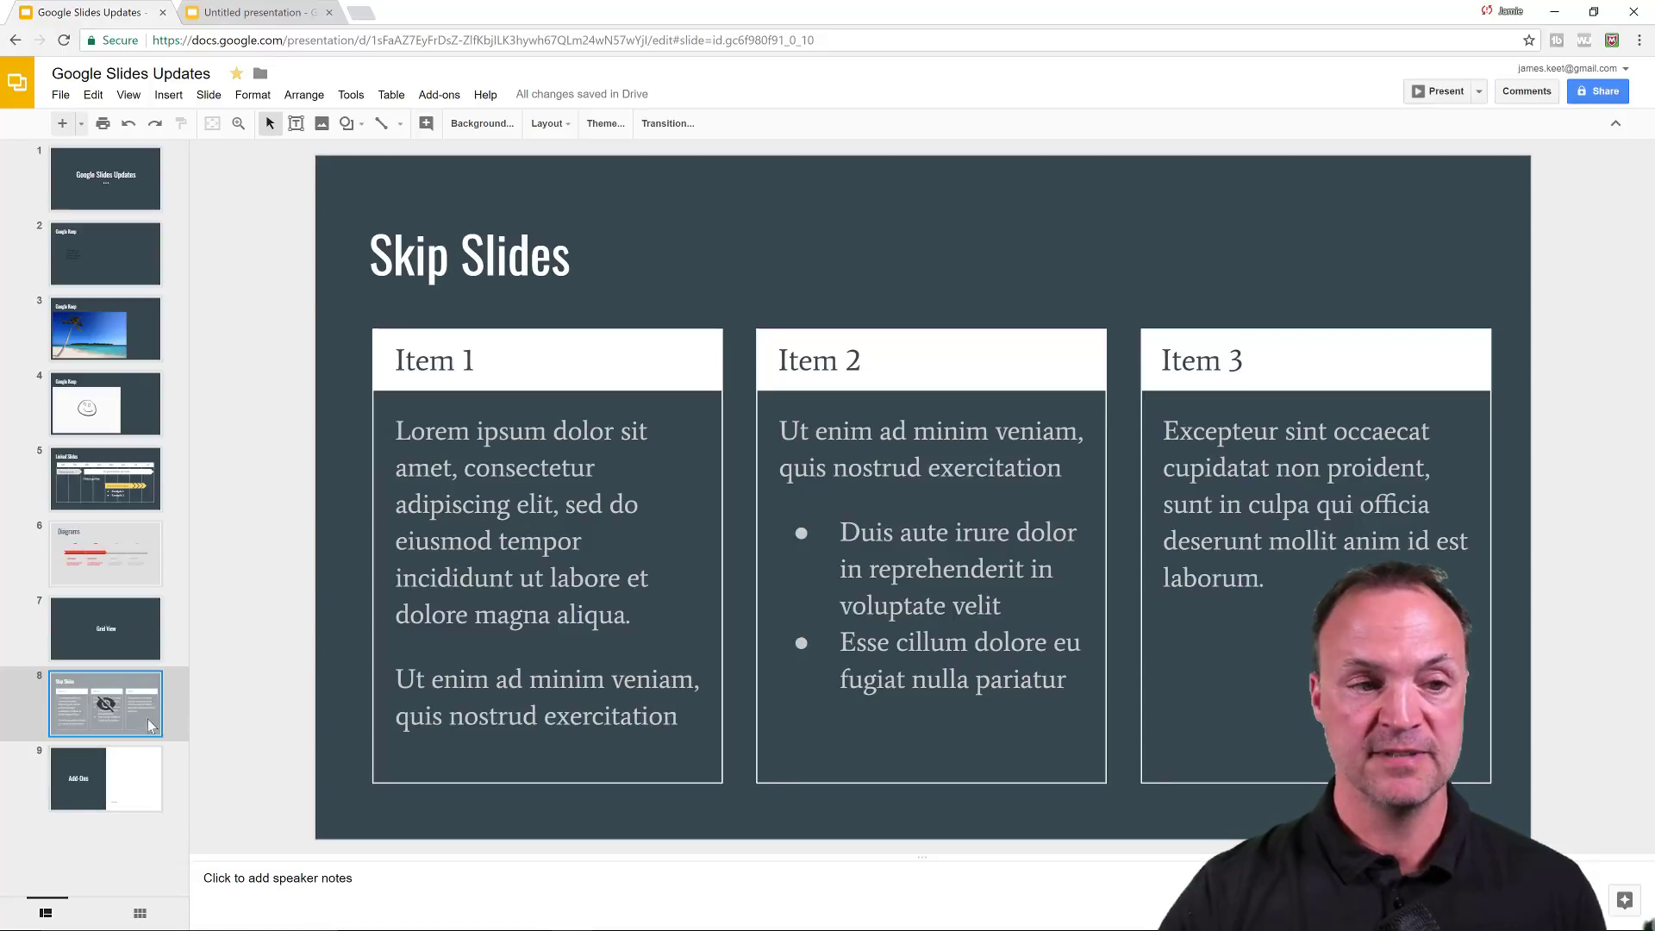
pyautogui.click(96, 326)
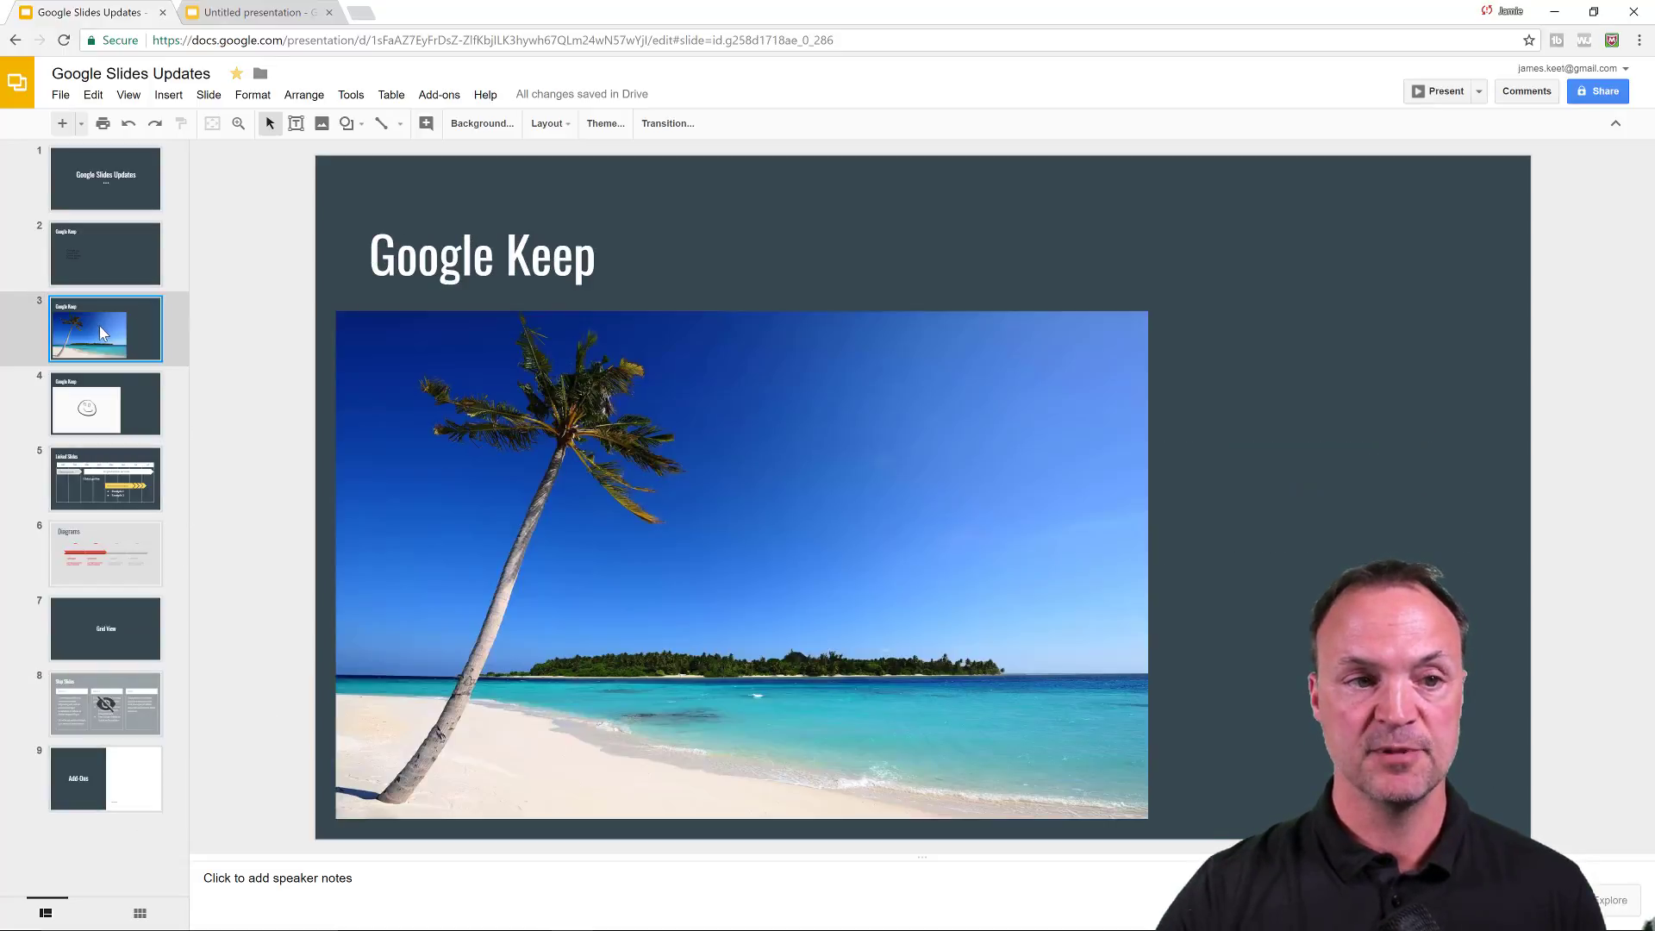
pyautogui.click(211, 95)
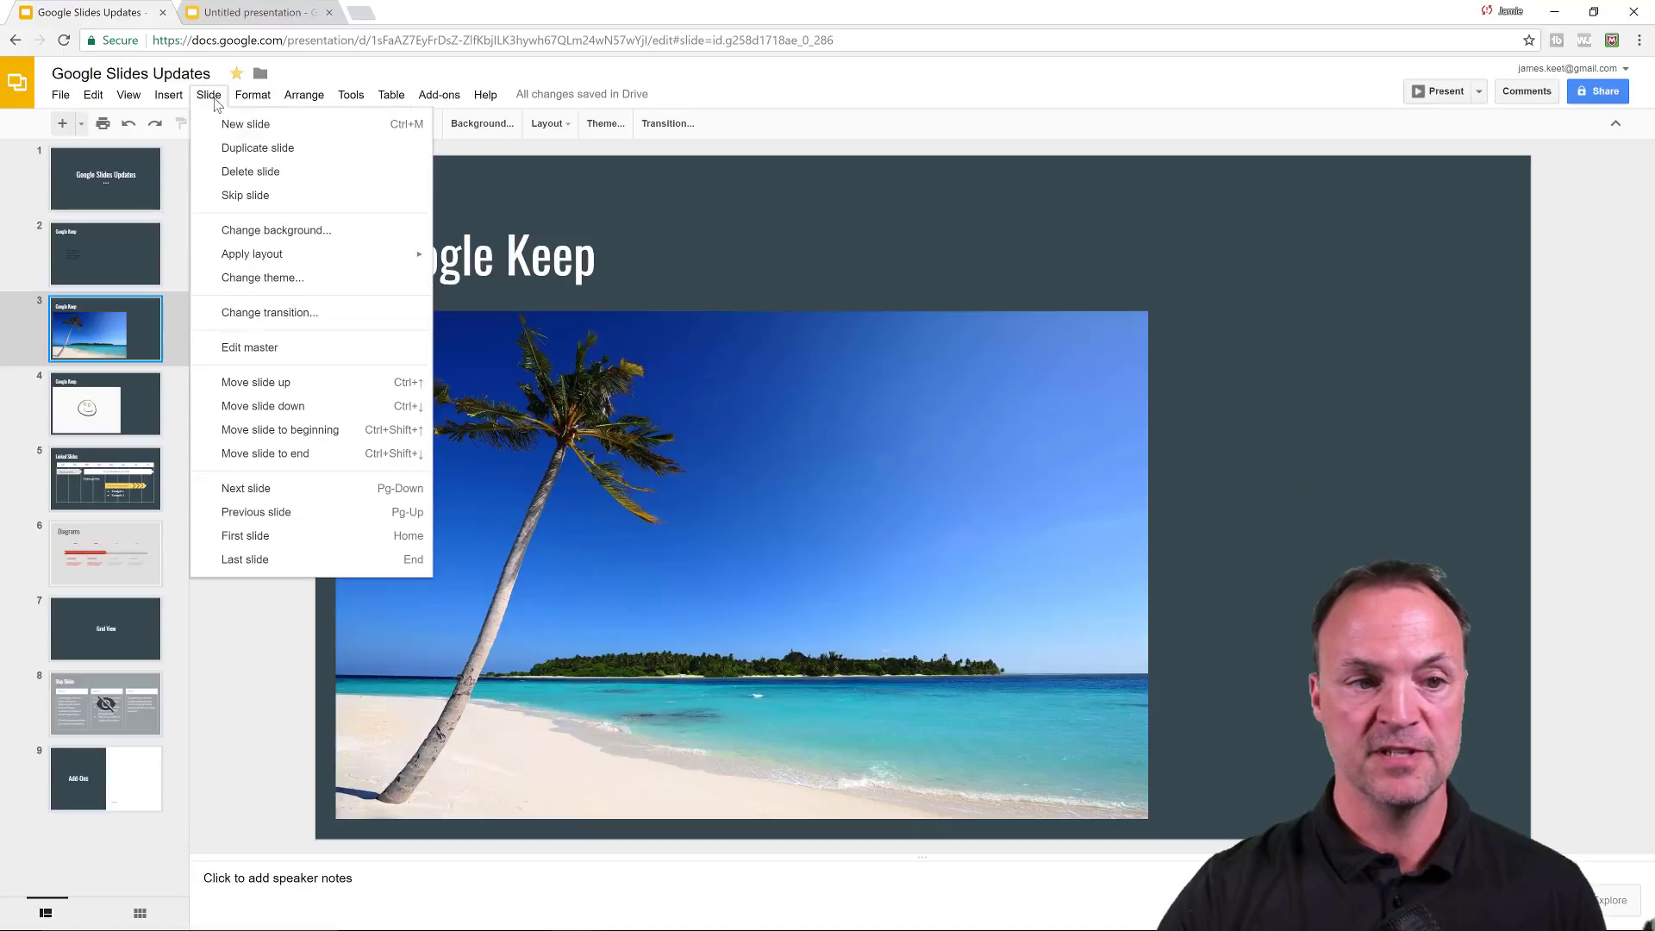
pyautogui.click(263, 193)
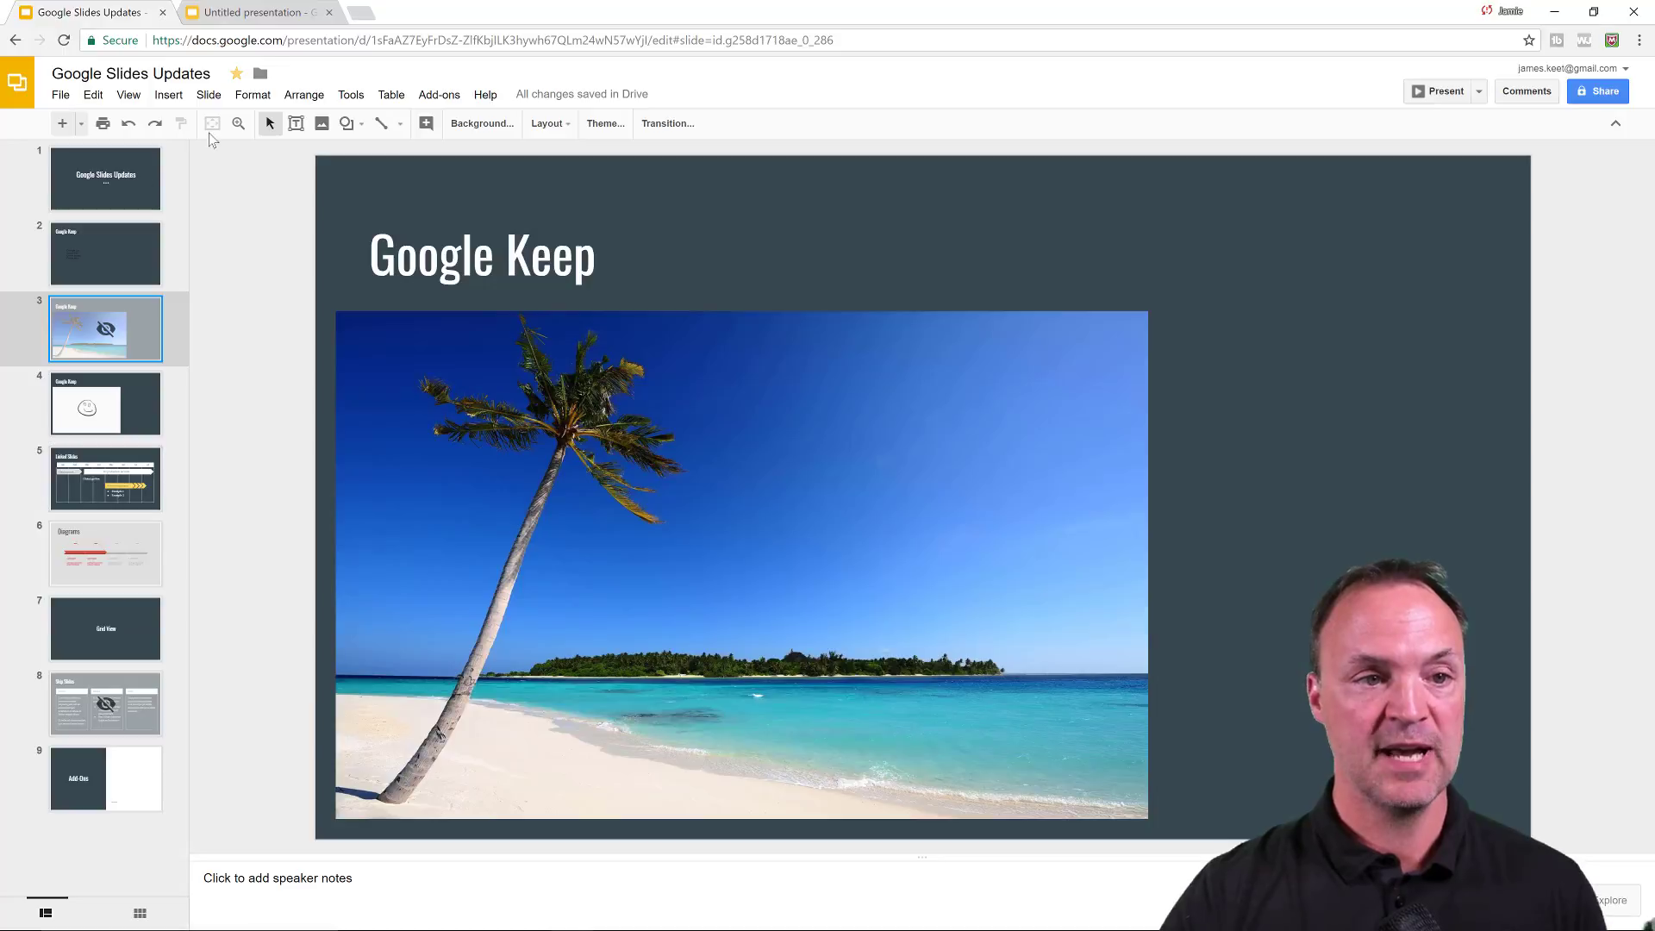
# Unskip slides 3 and 8, then open slide 9 'Add-Ons'
pyautogui.click(218, 93)
pyautogui.click(246, 185)
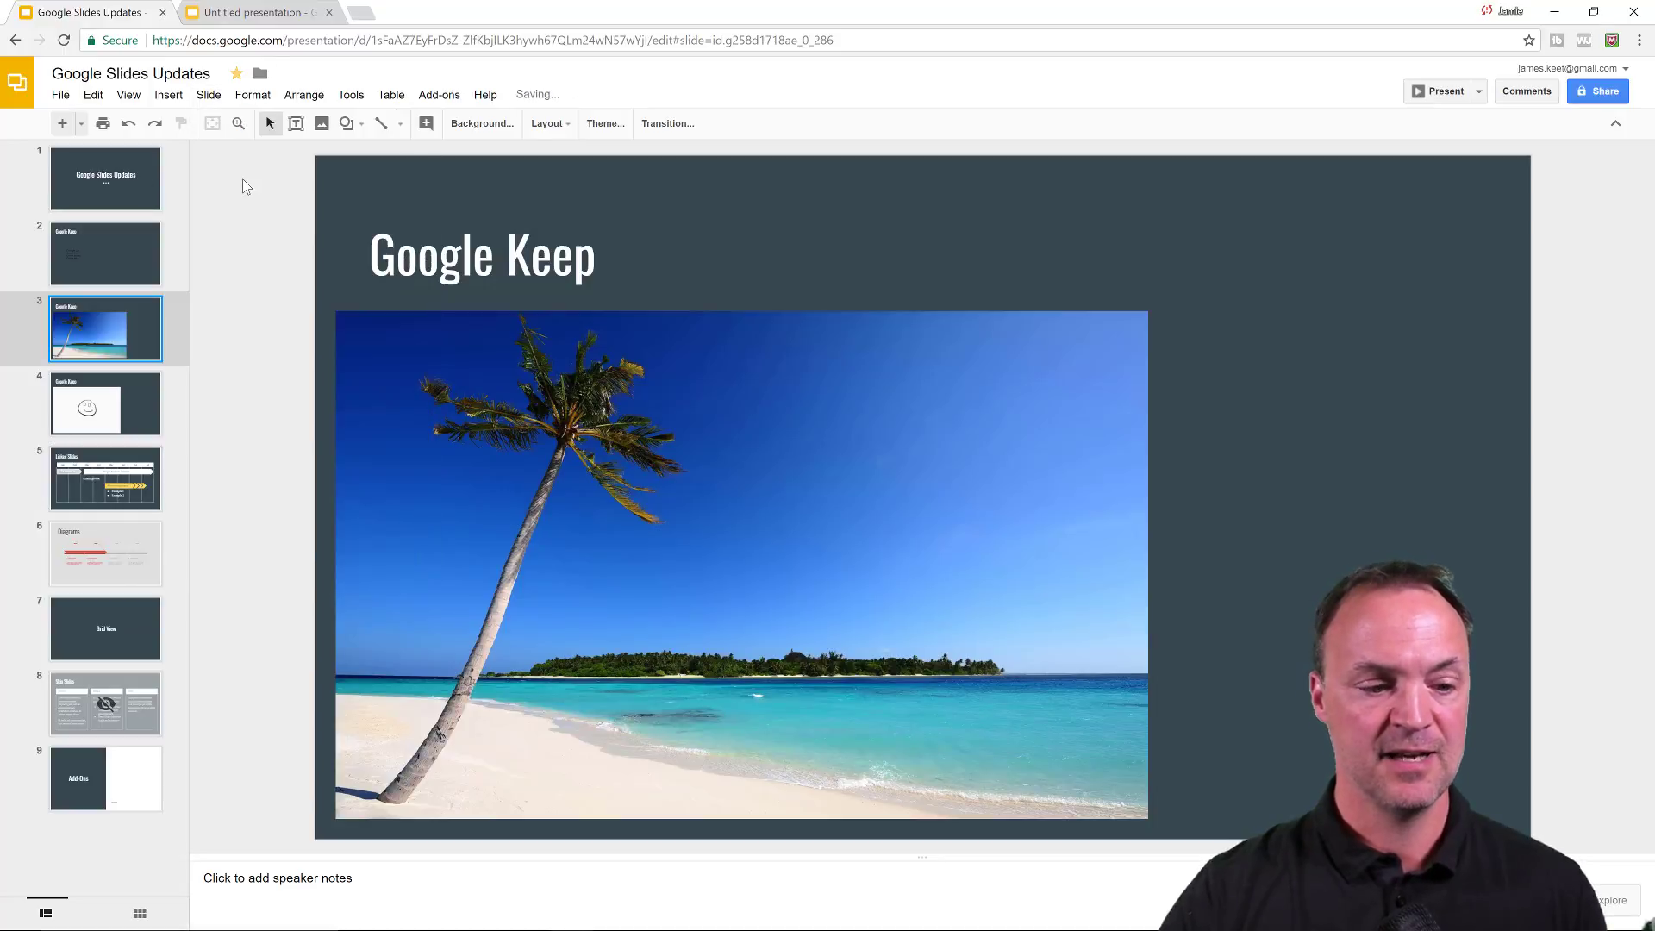
pyautogui.rightClick(119, 704)
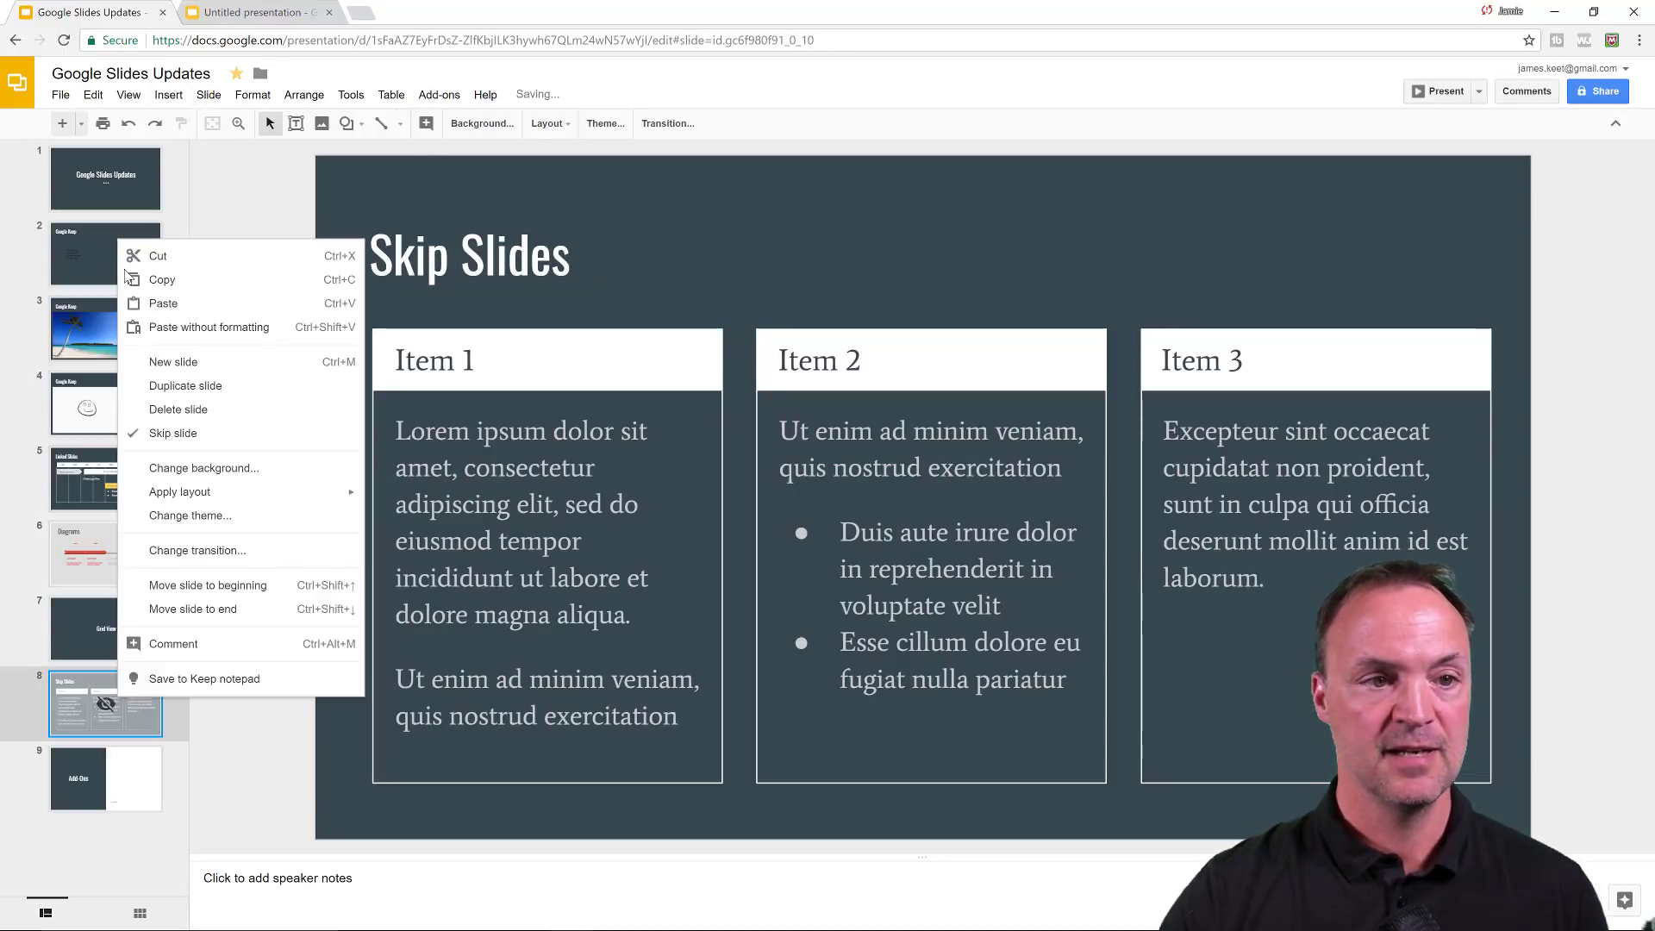
pyautogui.click(209, 94)
pyautogui.click(250, 197)
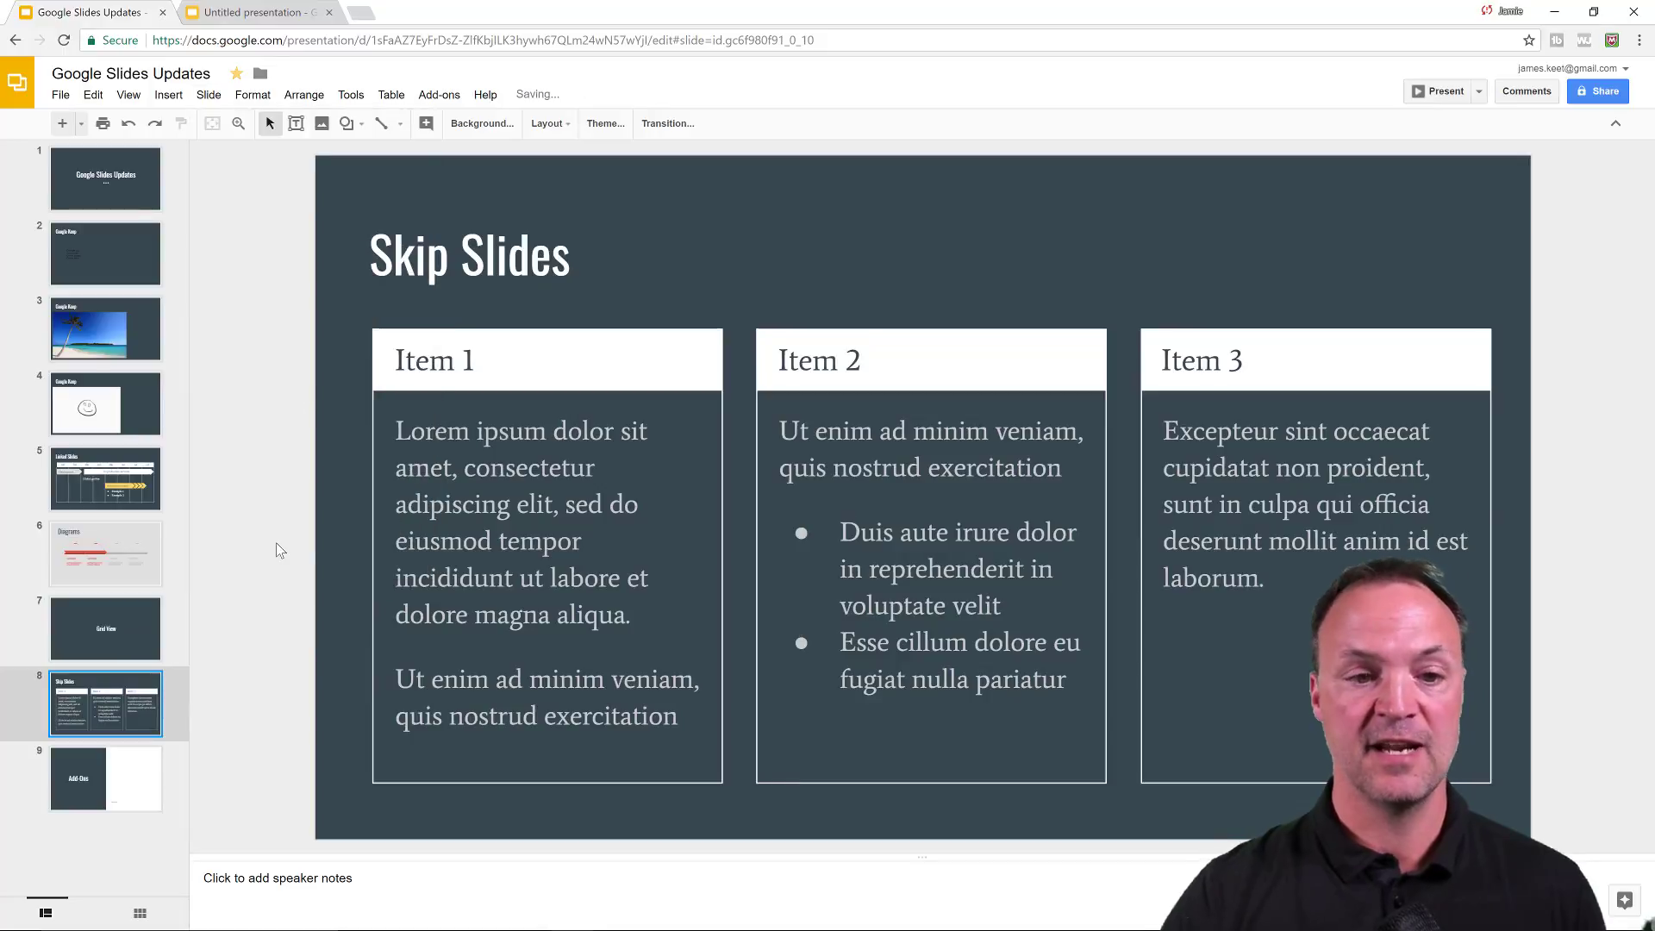
pyautogui.click(116, 782)
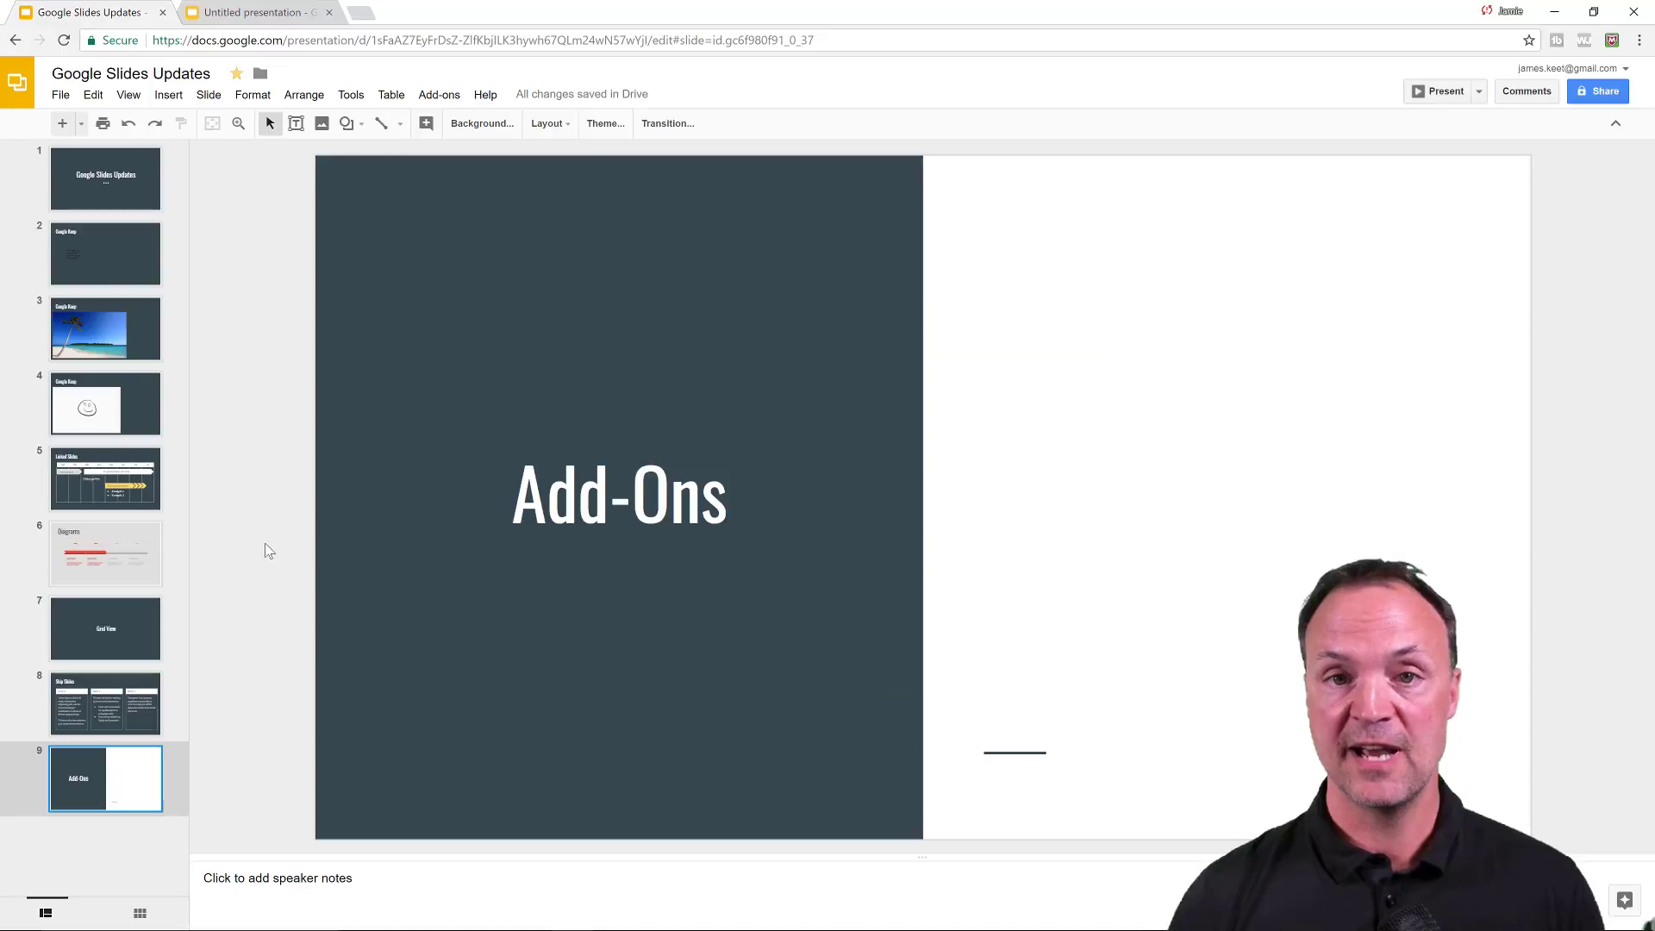
# Open the Add-ons dialog via Add-ons > Get add-ons to browse available add-ons
pyautogui.click(441, 96)
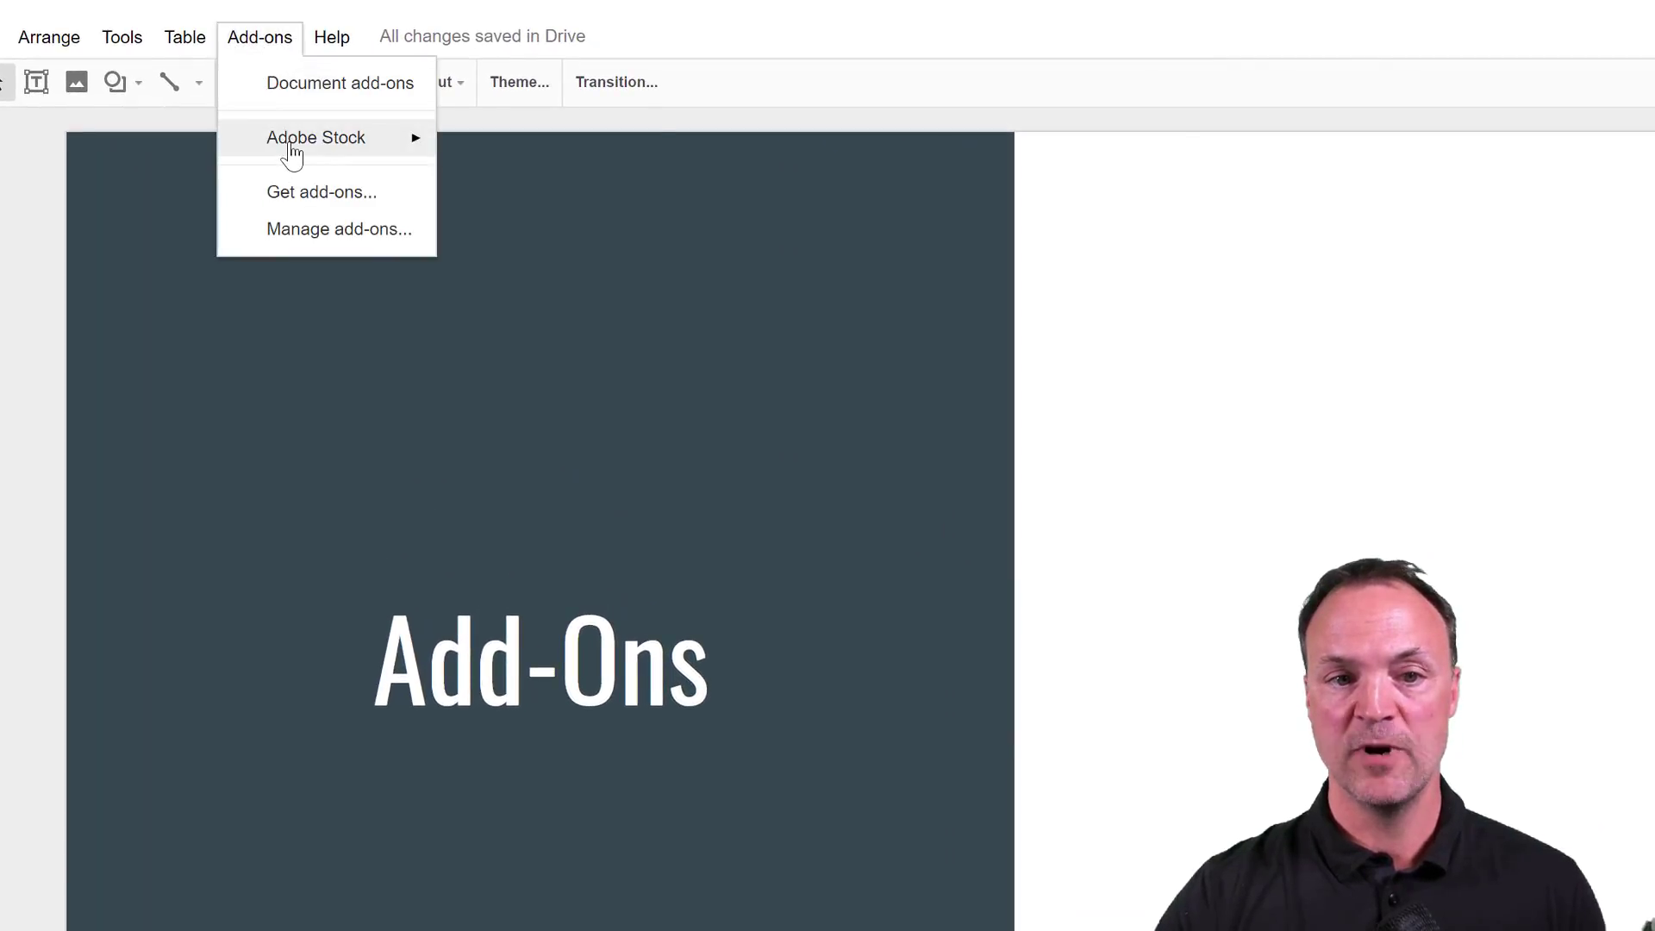
pyautogui.moveTo(292, 148)
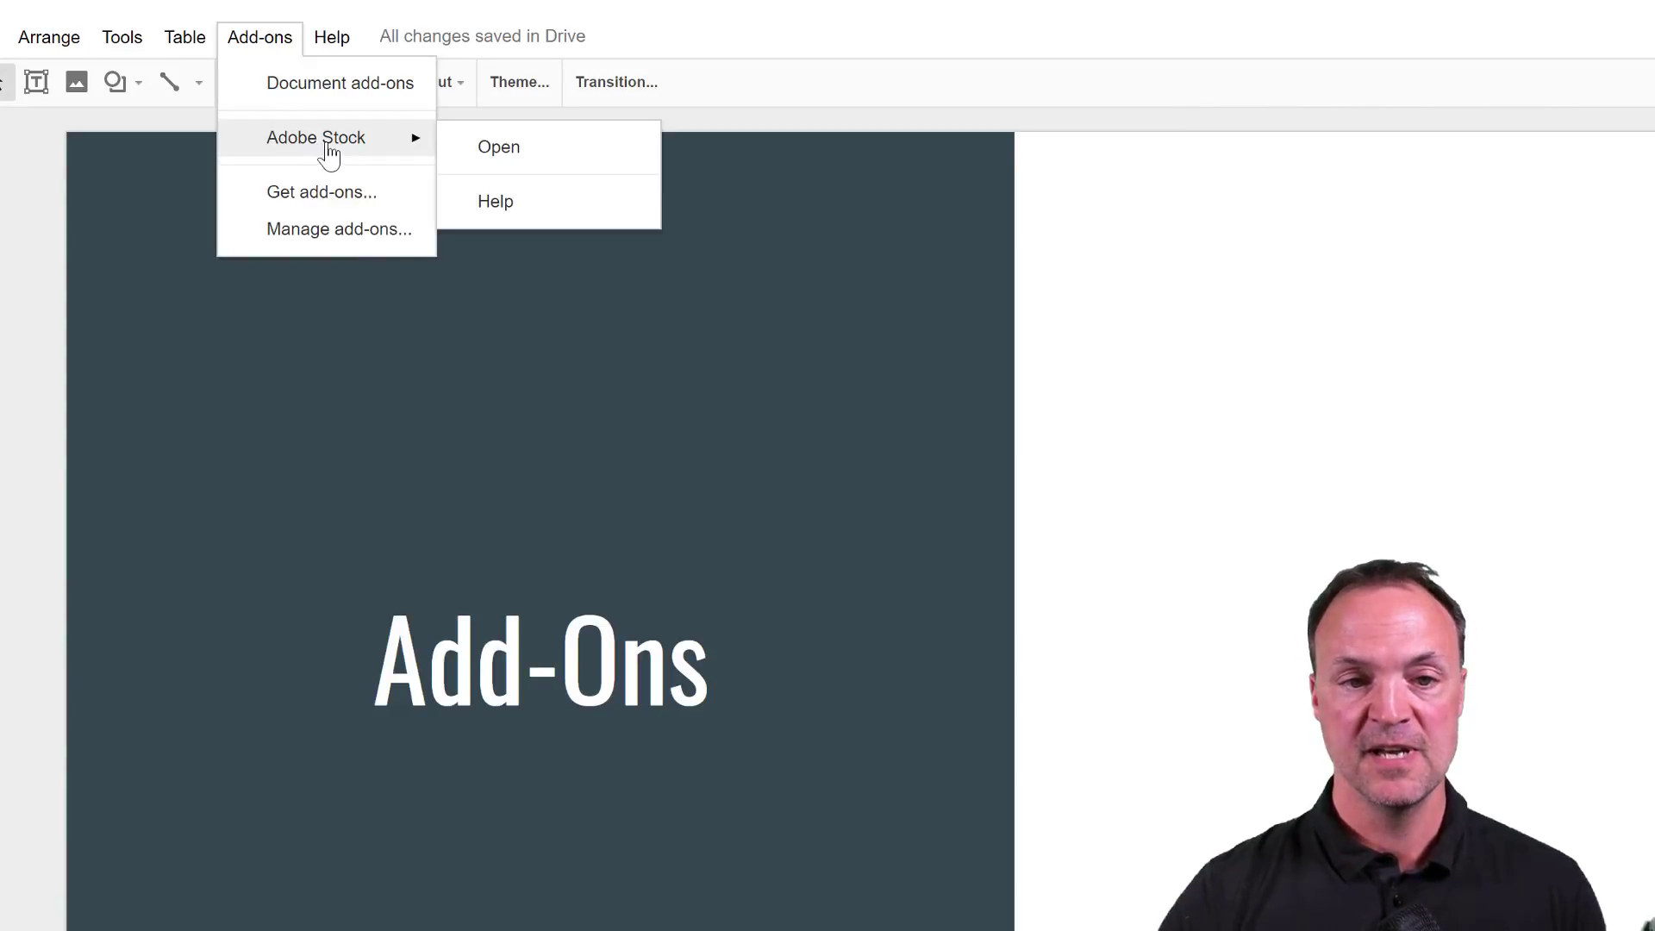
pyautogui.click(330, 209)
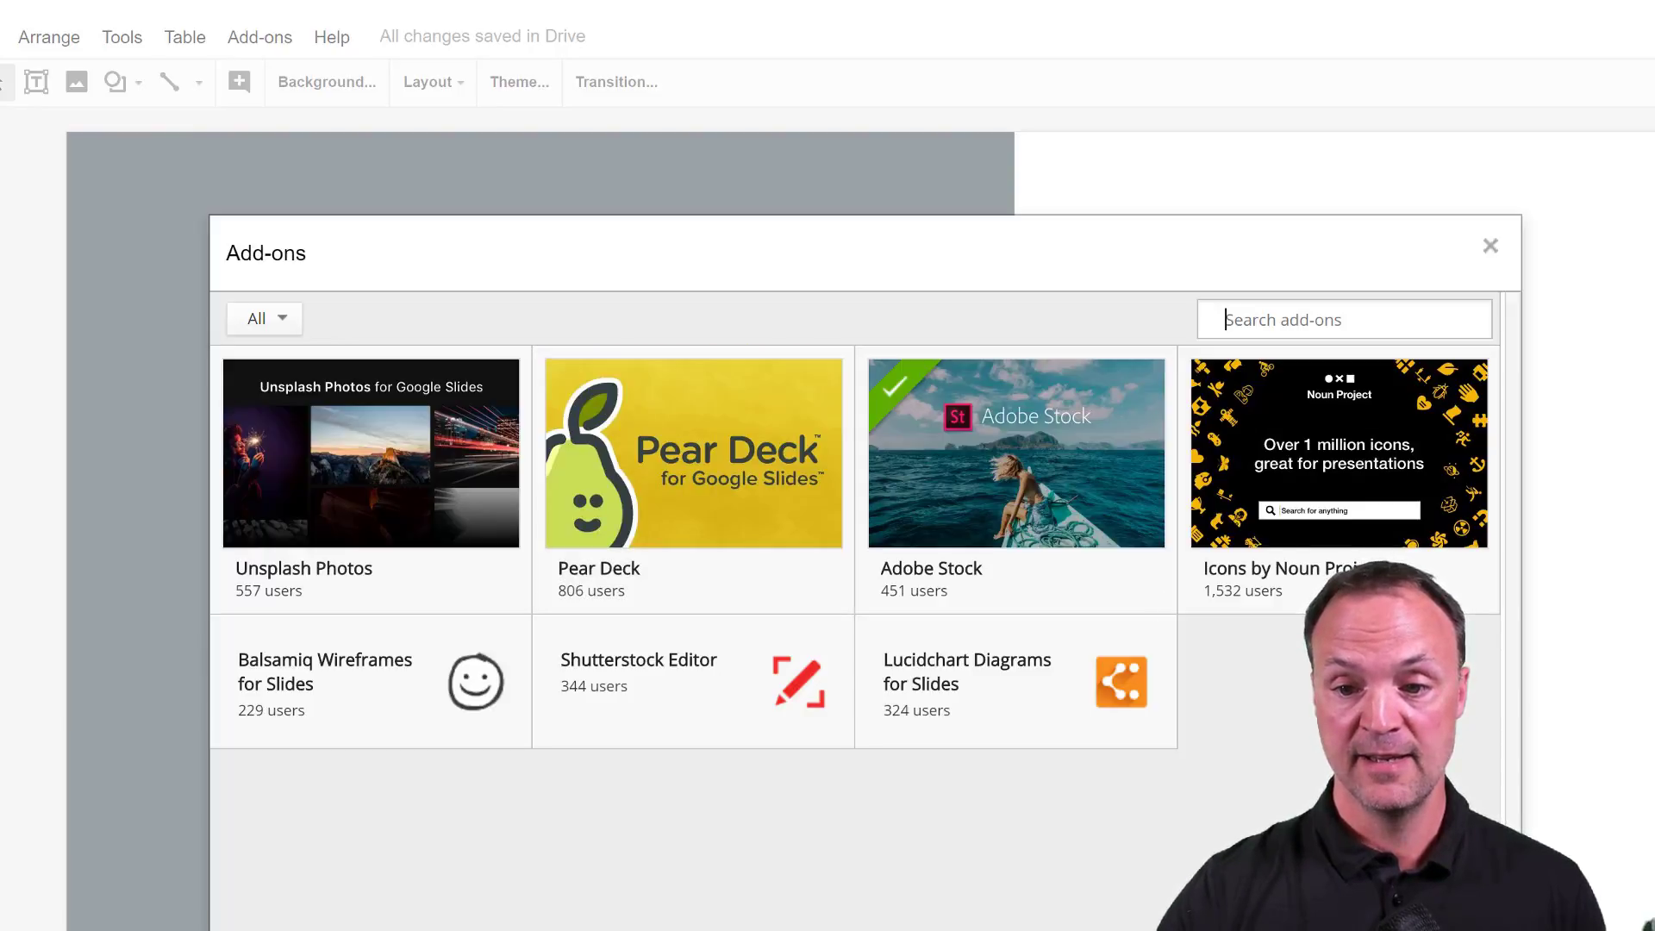
pyautogui.moveTo(1311, 518)
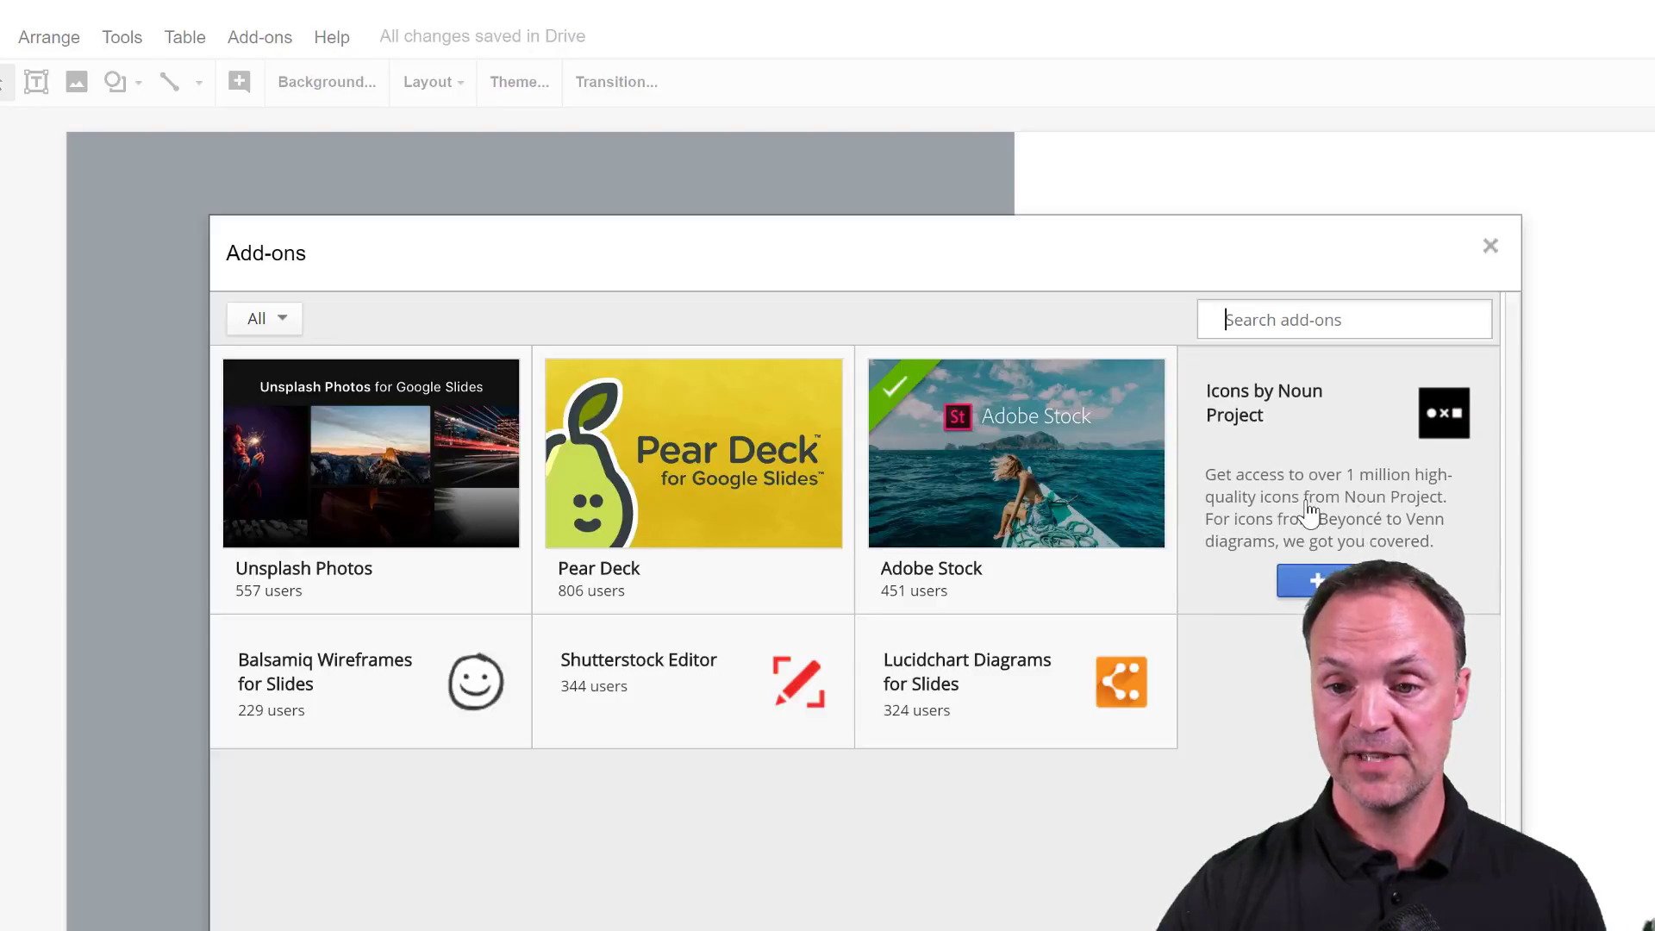